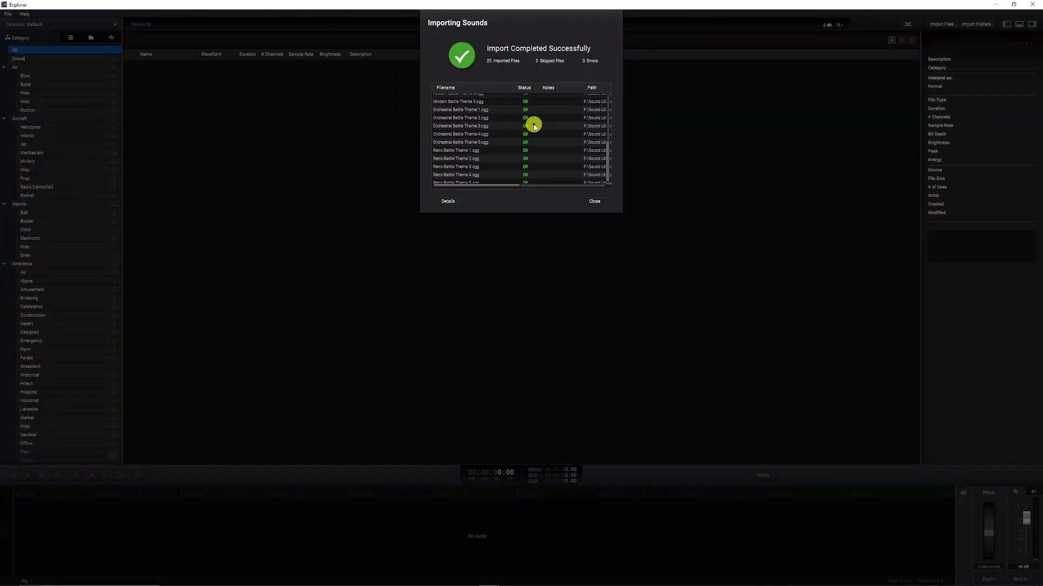
Close the import report and play Electronic Battle Theme 1.
click(594, 201)
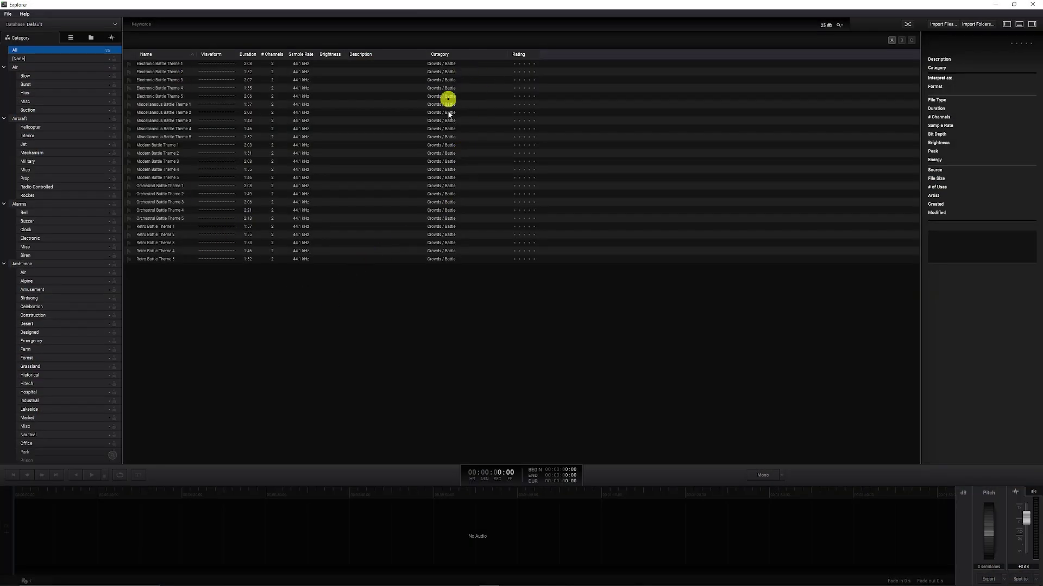
click(187, 65)
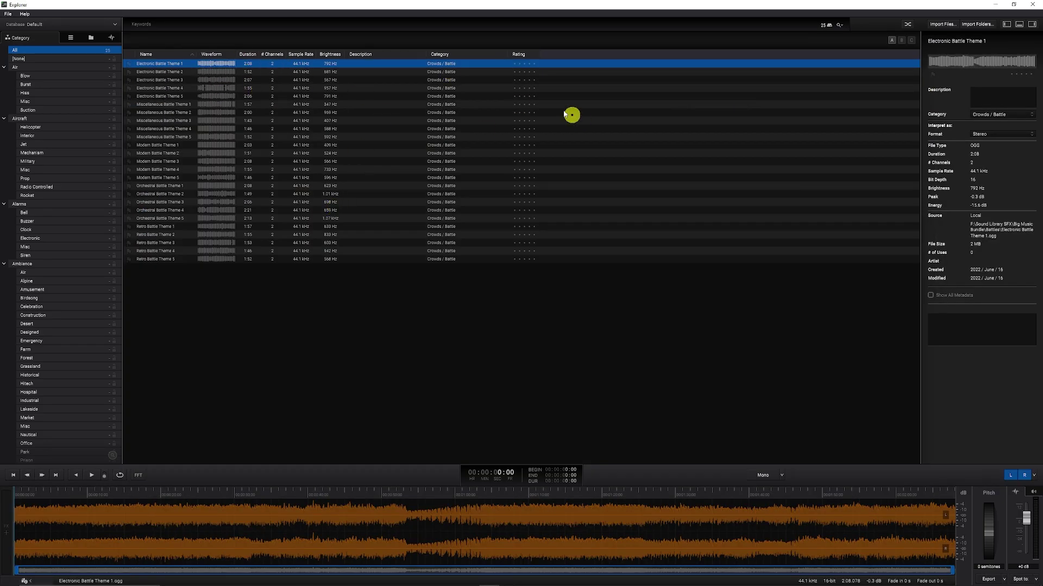
double_click(179, 64)
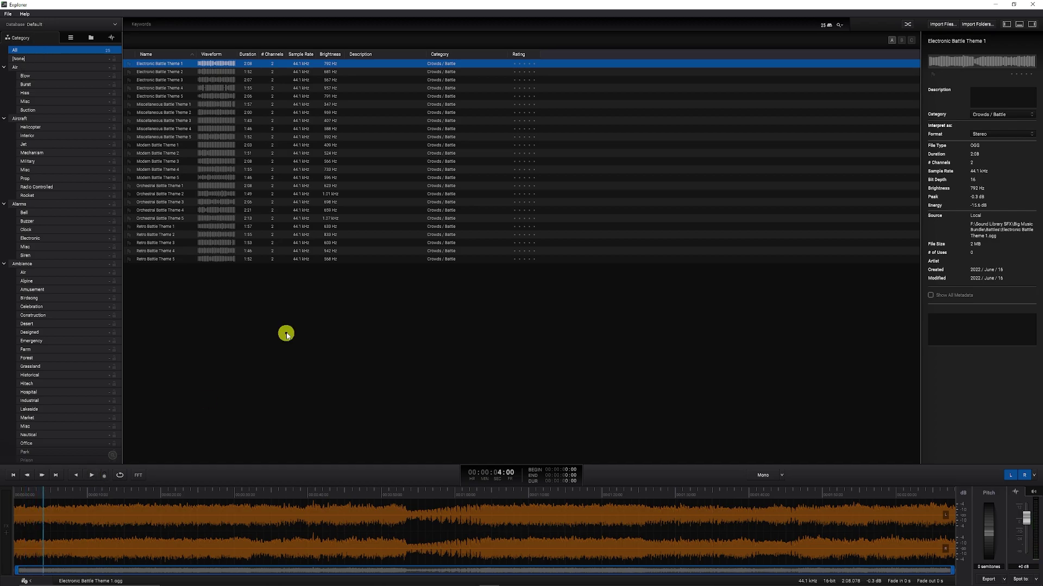
scroll(42, 173, down, 3)
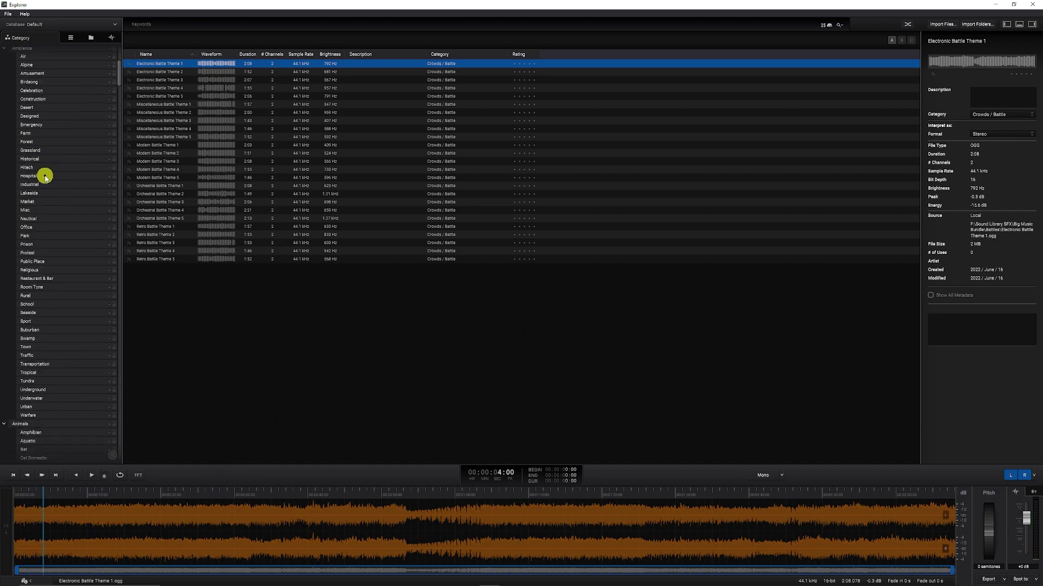
Try the Ambience / Town filter, an 'elect' keyword search and Battle, then show All categories.
key(t)
click(174, 40)
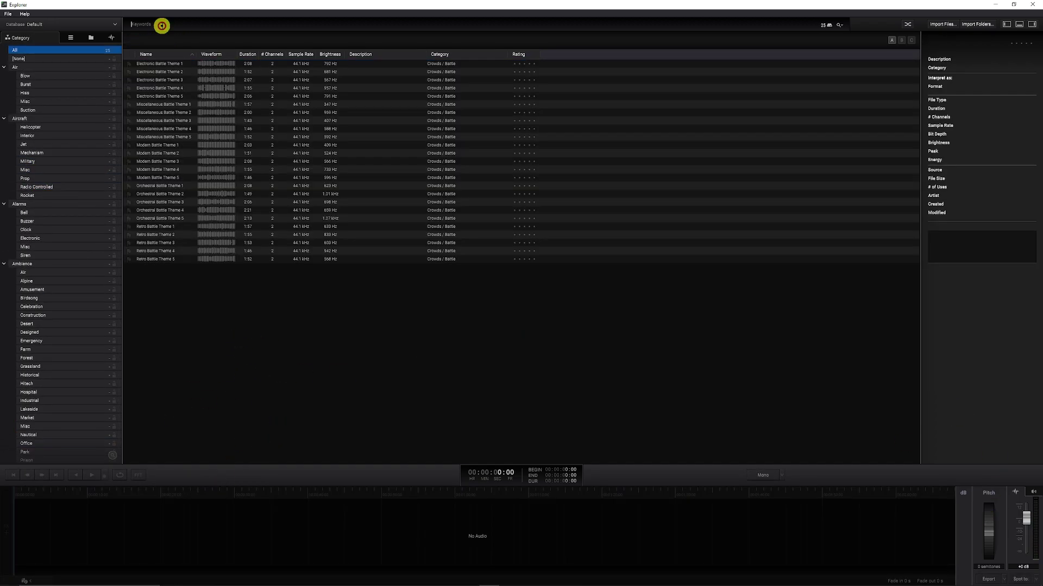
click(158, 25)
text(elect)
click(30, 76)
click(43, 51)
click(144, 40)
drag(454, 65, 469, 264)
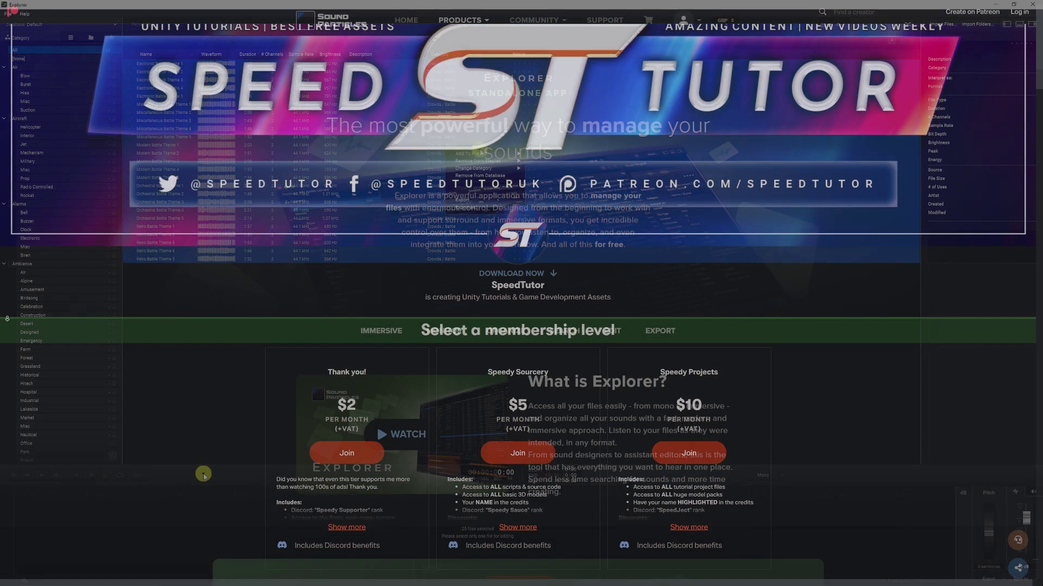
scroll(6, 321, down, 10)
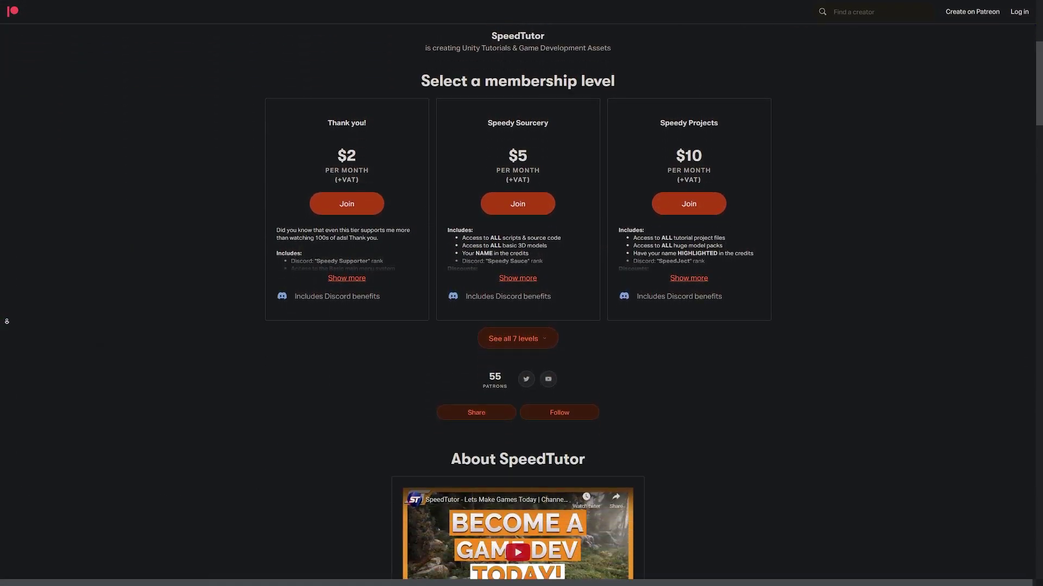
scroll(6, 322, down, 10)
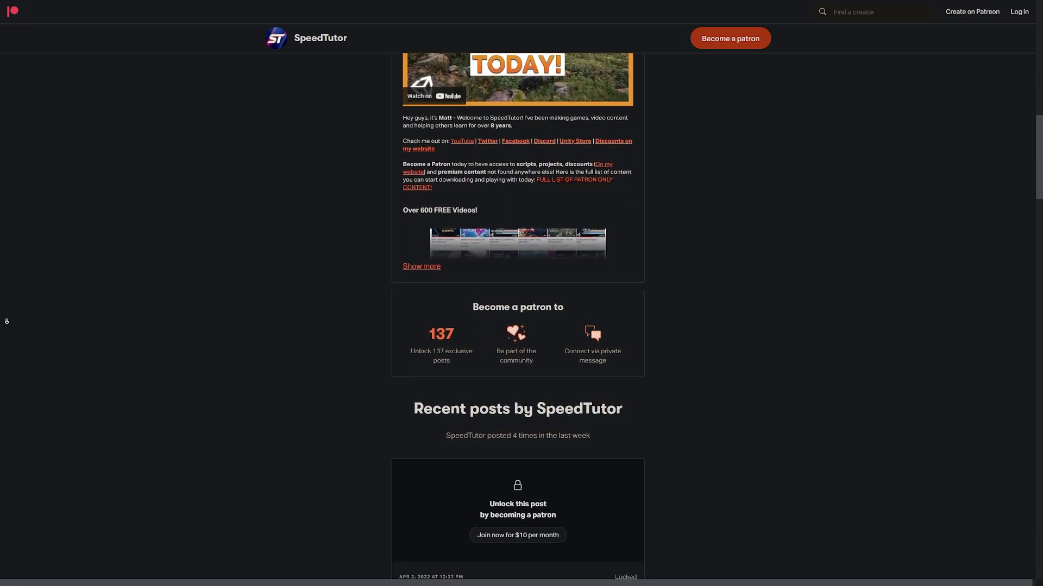
scroll(6, 321, down, 9)
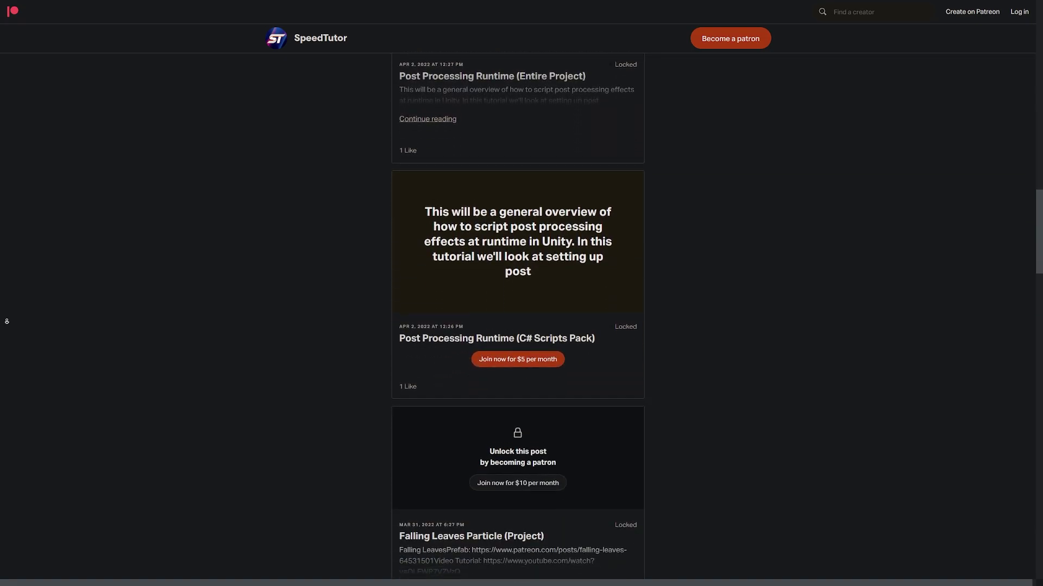
scroll(7, 321, down, 6)
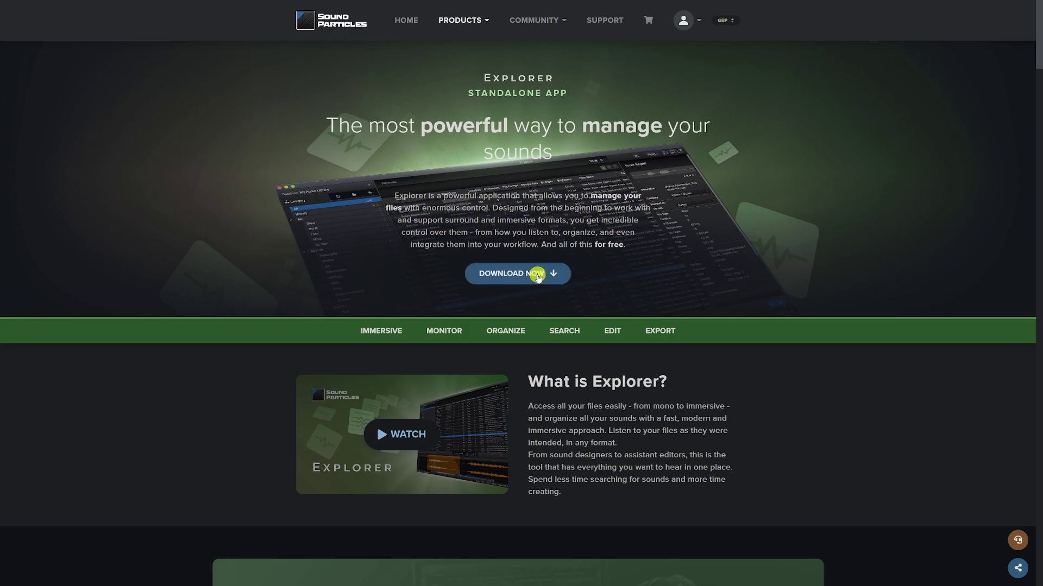
Jump to the Explorer download section offering macOS and Windows versions.
click(534, 273)
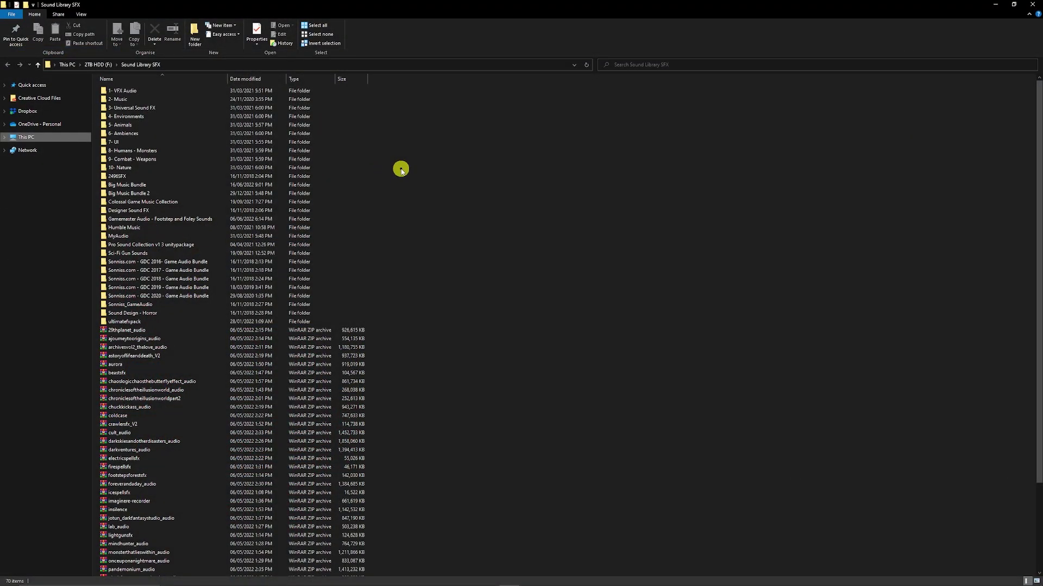
Browse the Sound Library SFX folders, return to the top, and minimize File Explorer.
scroll(450, 161, down, 4)
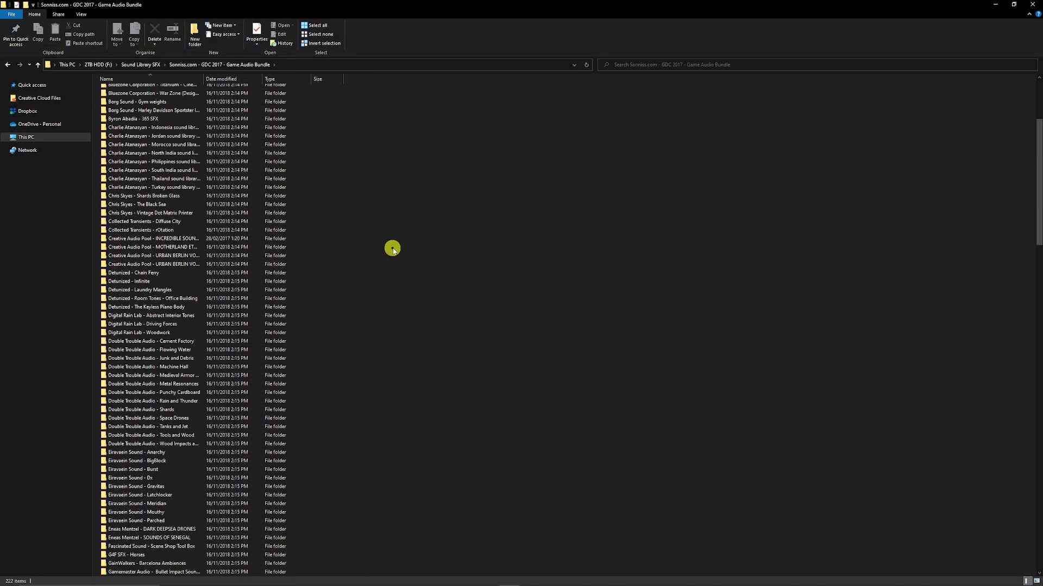
scroll(392, 248, down, 10)
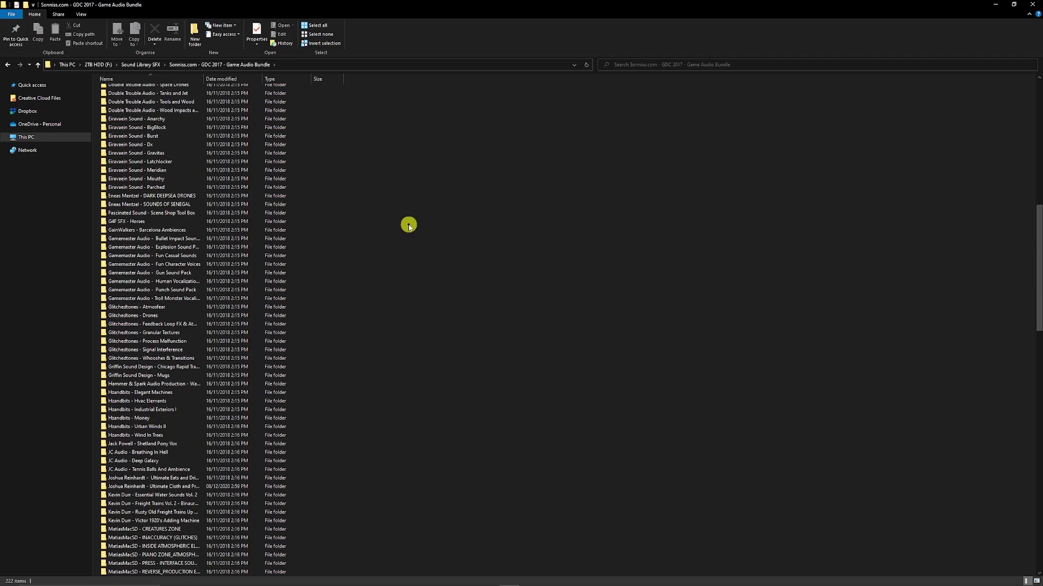
key(alt+Left)
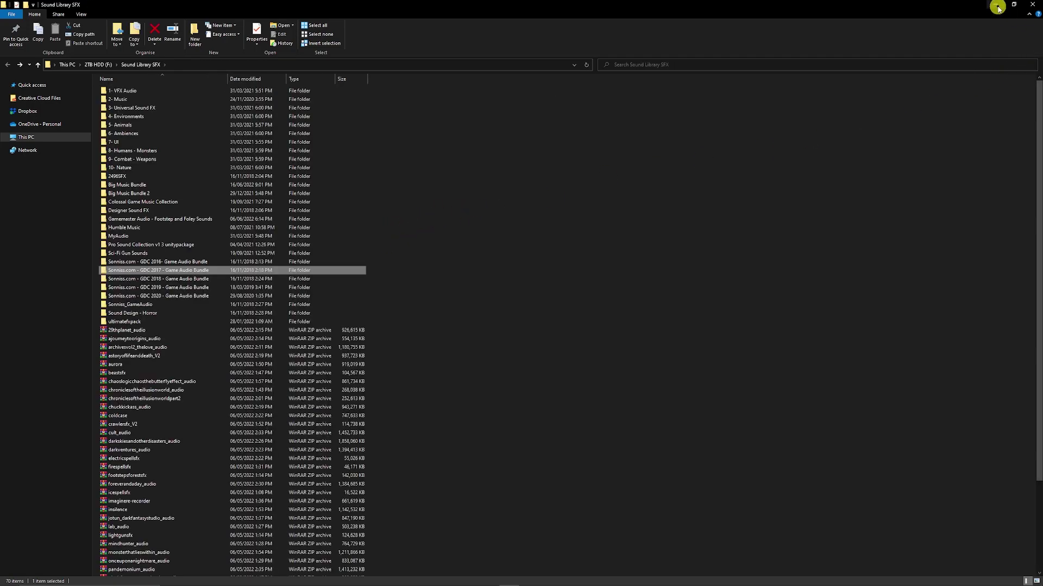
click(998, 7)
click(469, 224)
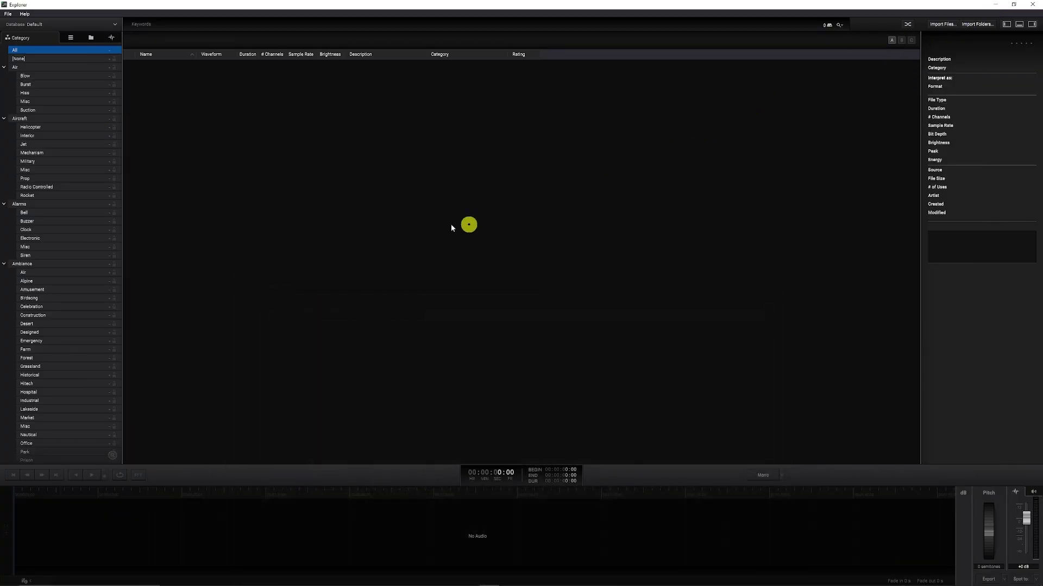
Start a folder import and pick the Battles folder inside Big Music Bundle.
click(974, 25)
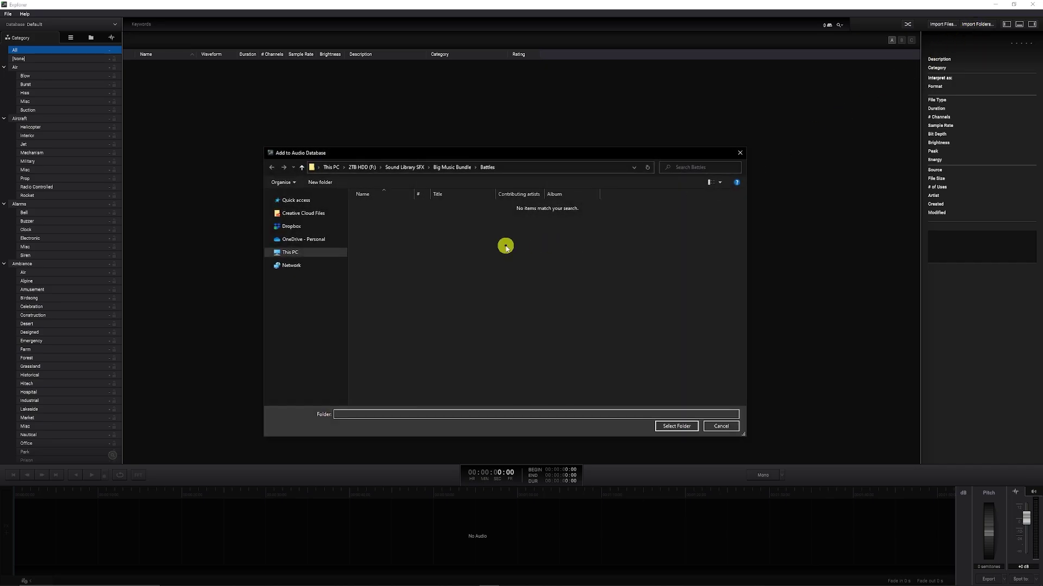
click(454, 167)
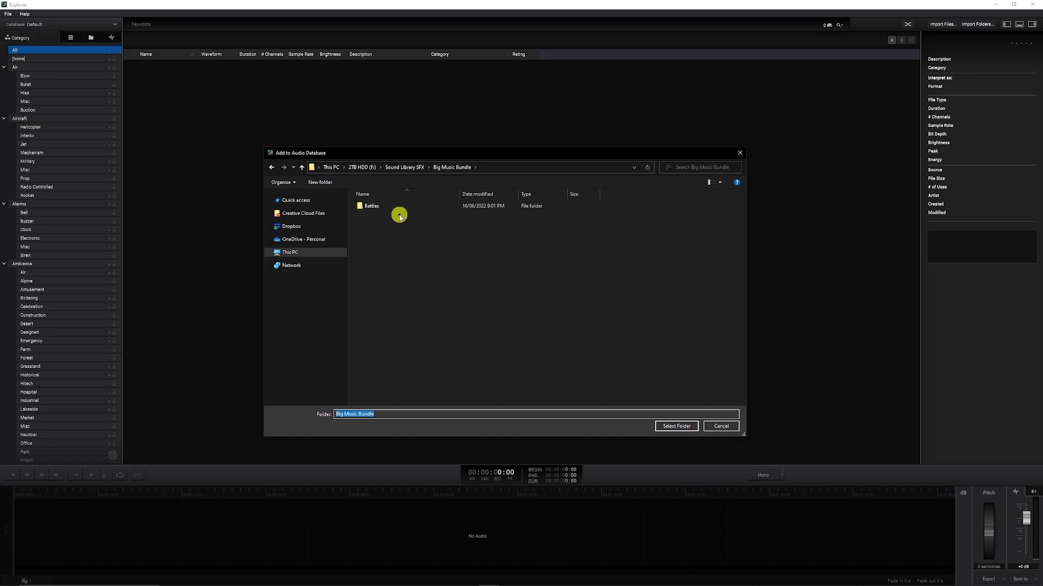
click(412, 167)
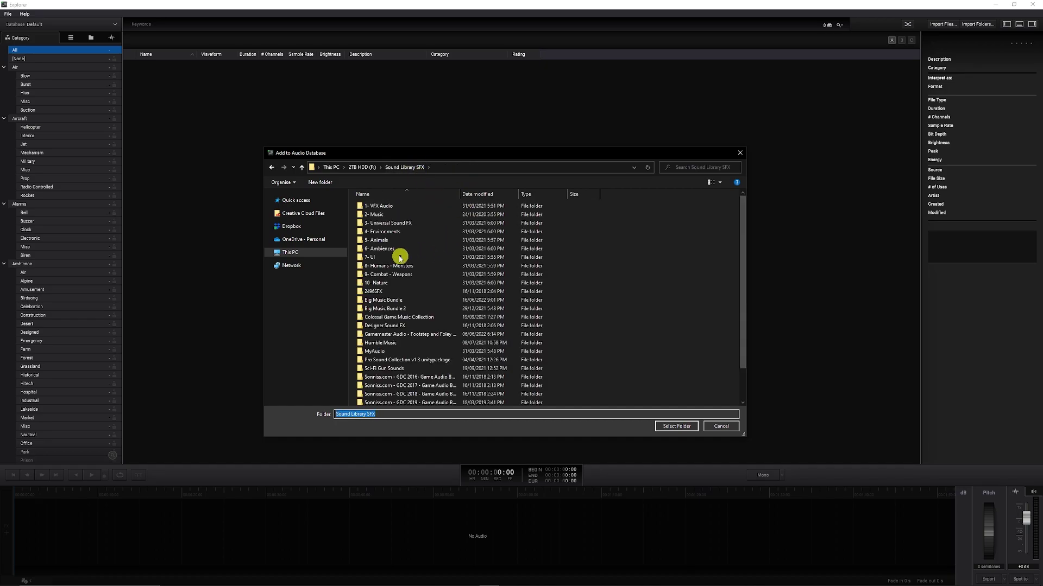
key(alt+Right)
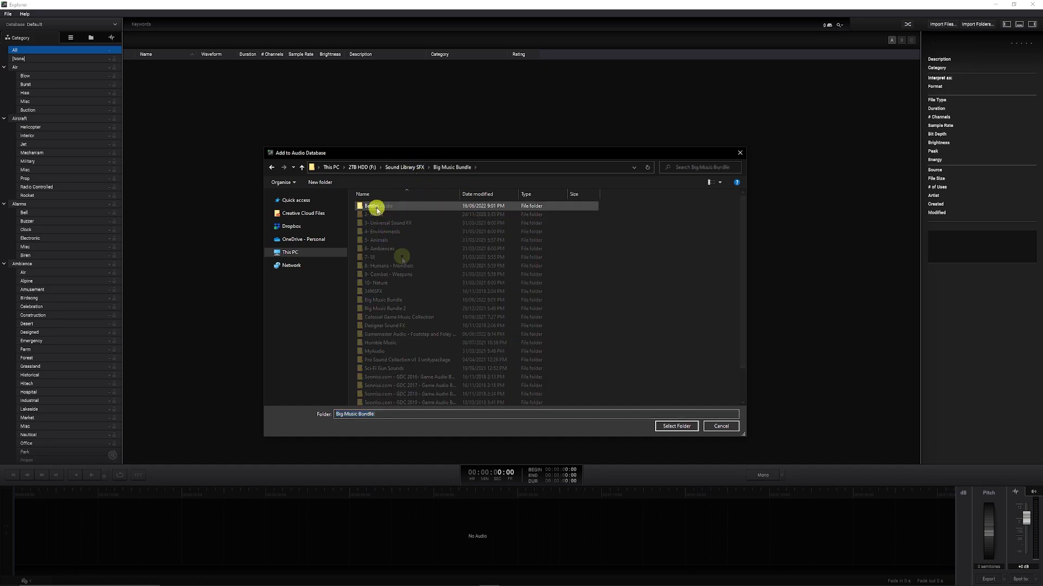
click(373, 206)
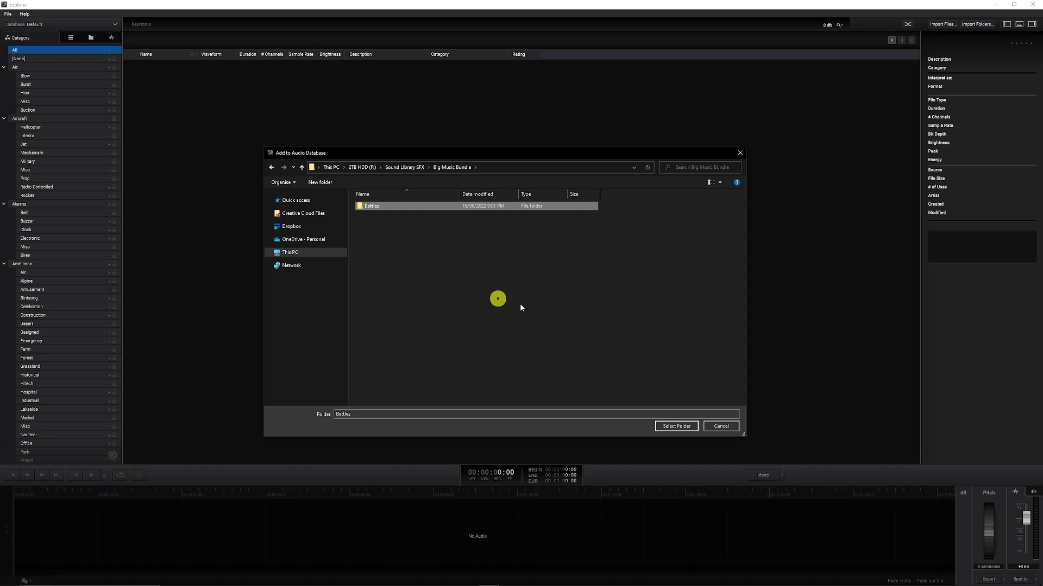
Import the 25 battle themes from Battles, review per-file details, and close the report.
click(676, 426)
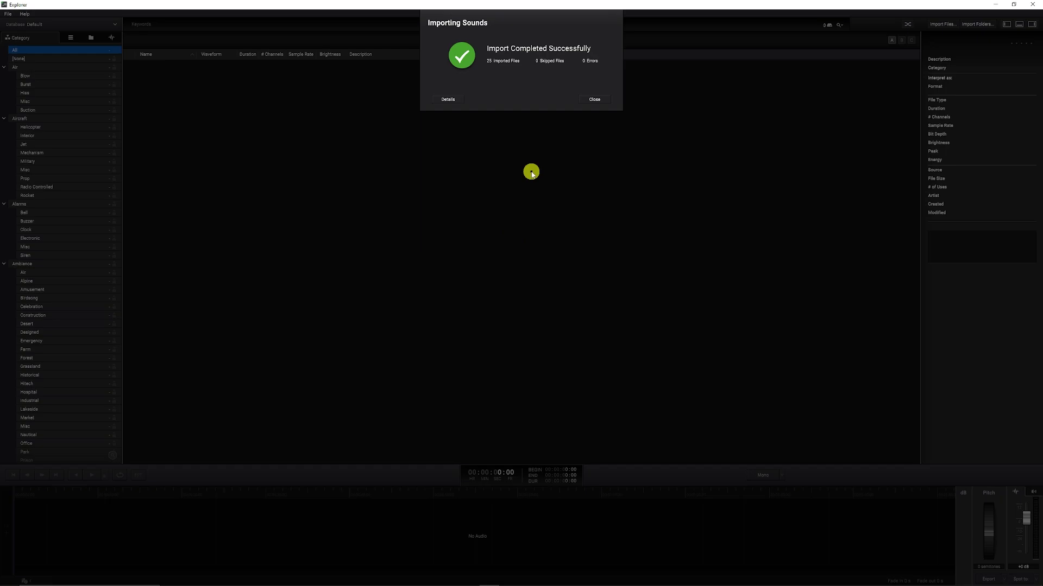
click(448, 99)
scroll(535, 131, down, 5)
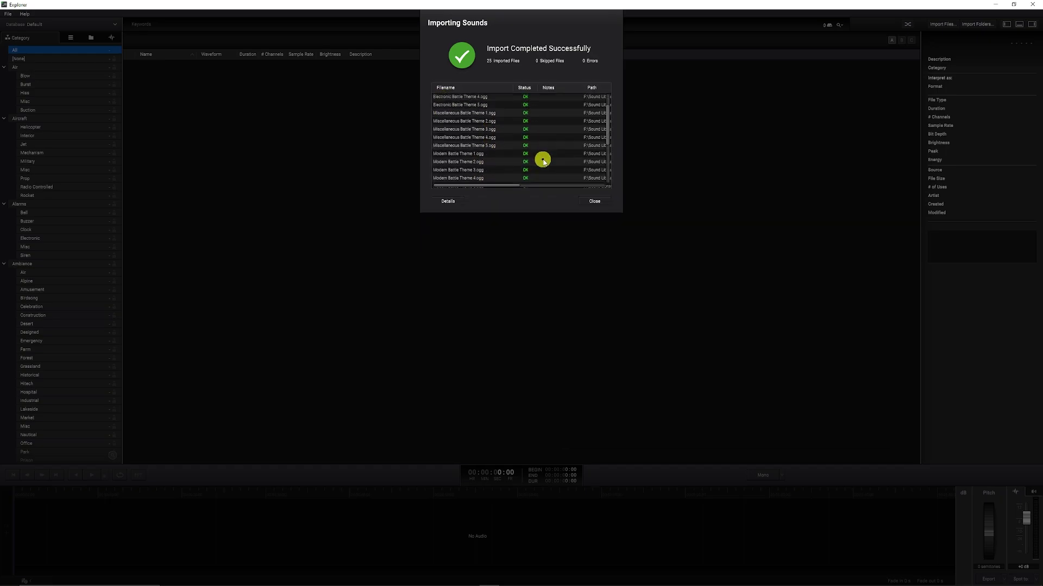
scroll(548, 161, up, 2)
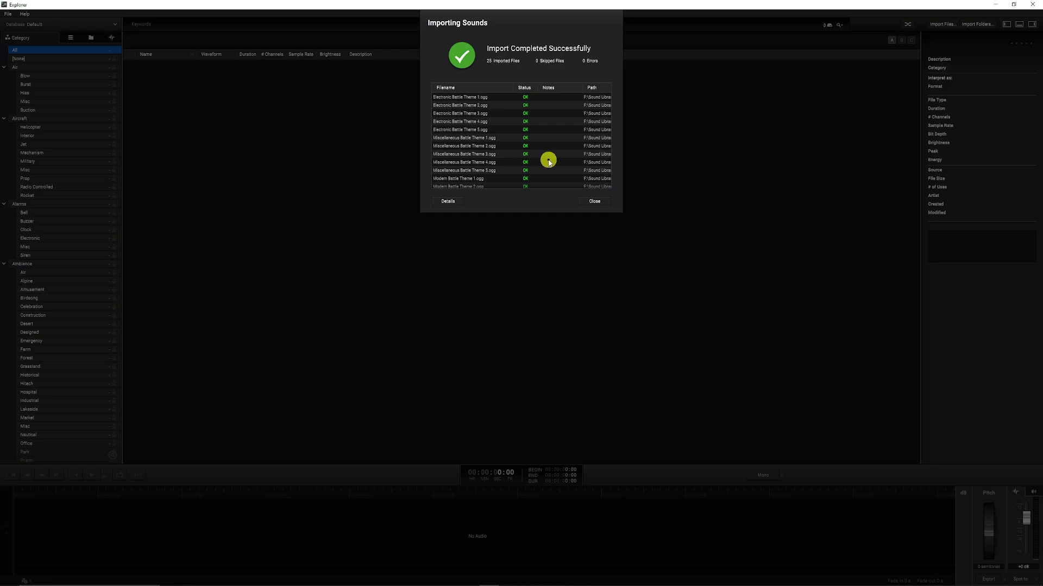
scroll(521, 121, down, 1)
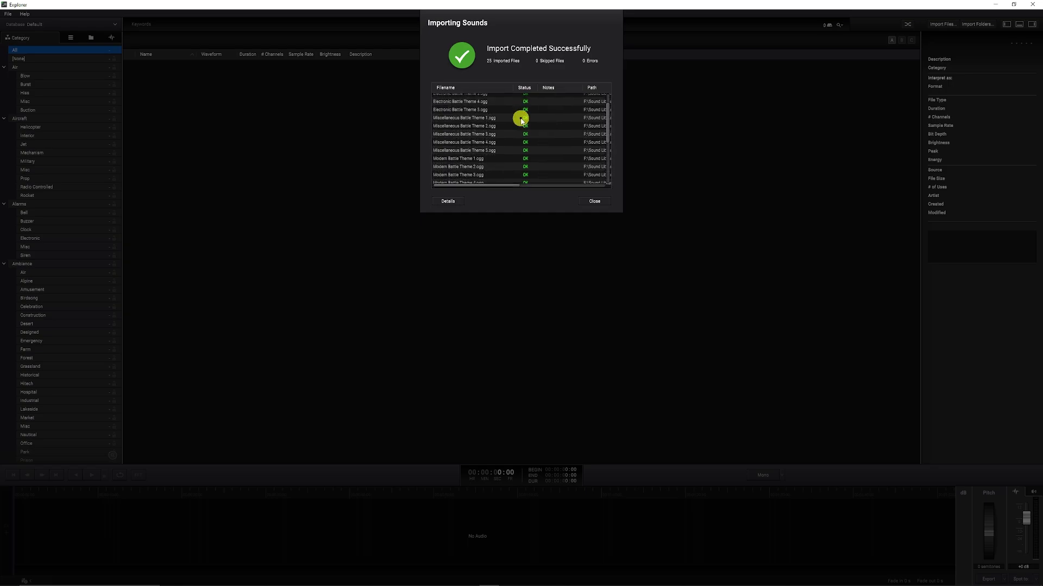
scroll(538, 138, down, 4)
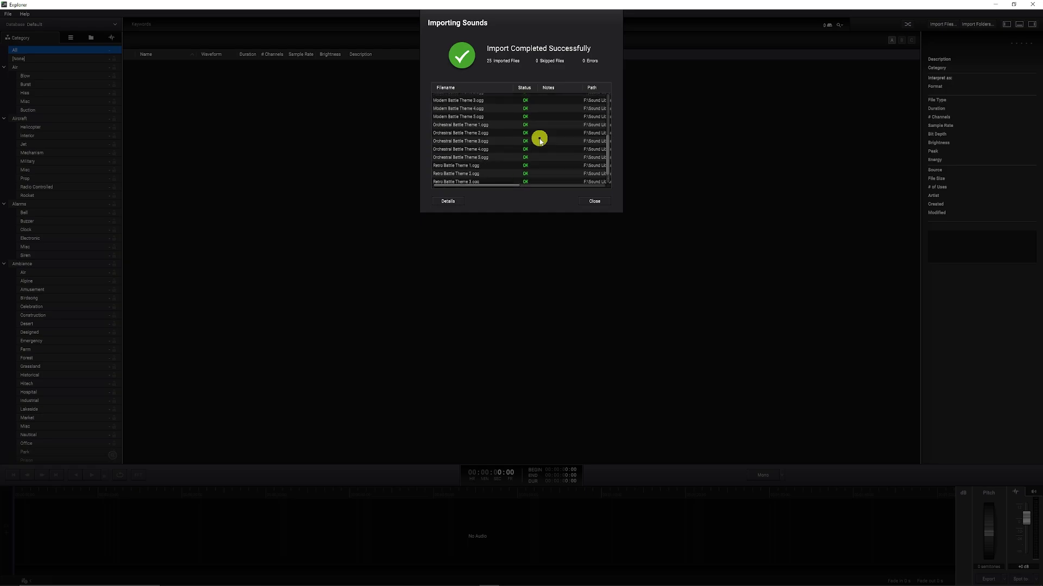
scroll(530, 114, down, 1)
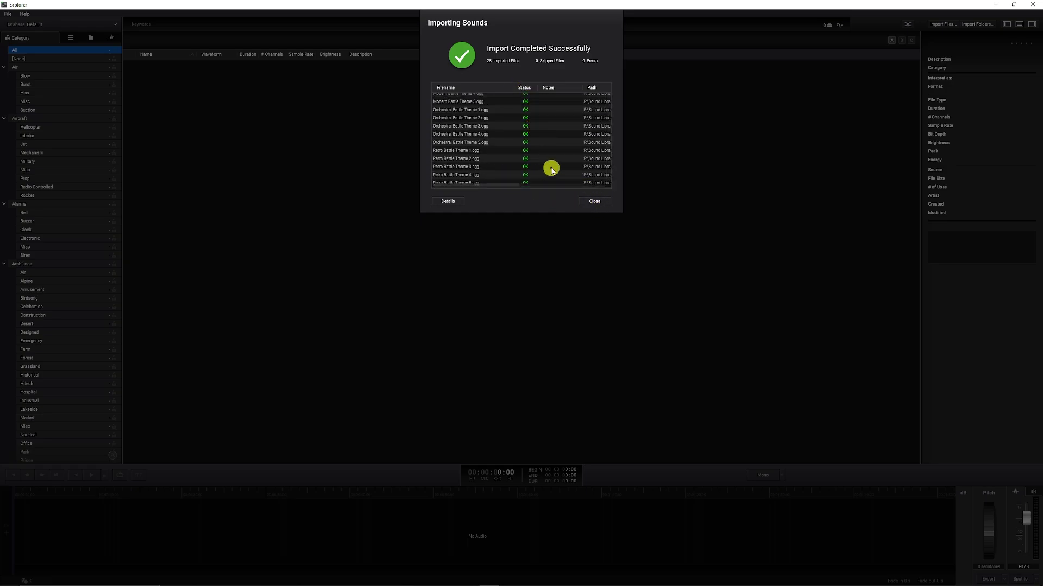
scroll(548, 169, up, 3)
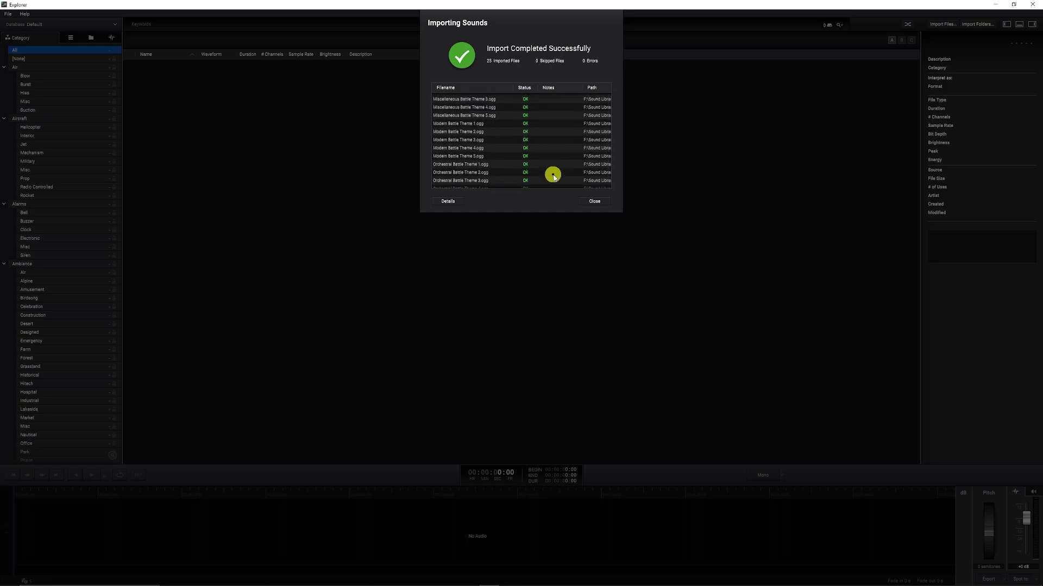
click(592, 204)
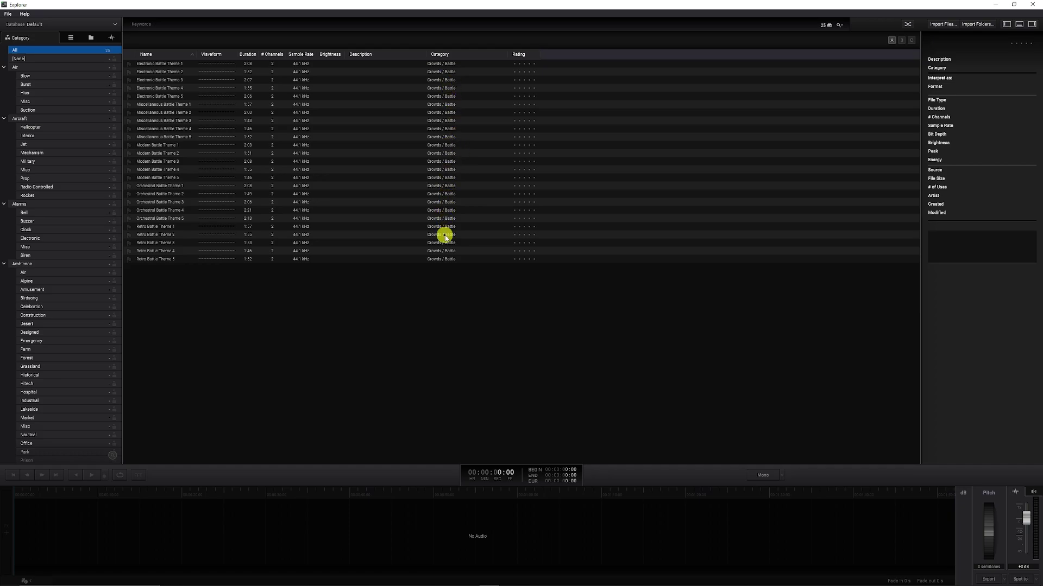
Select Electronic Battle Theme 1 to show its waveform and 792 Hz brightness.
click(182, 64)
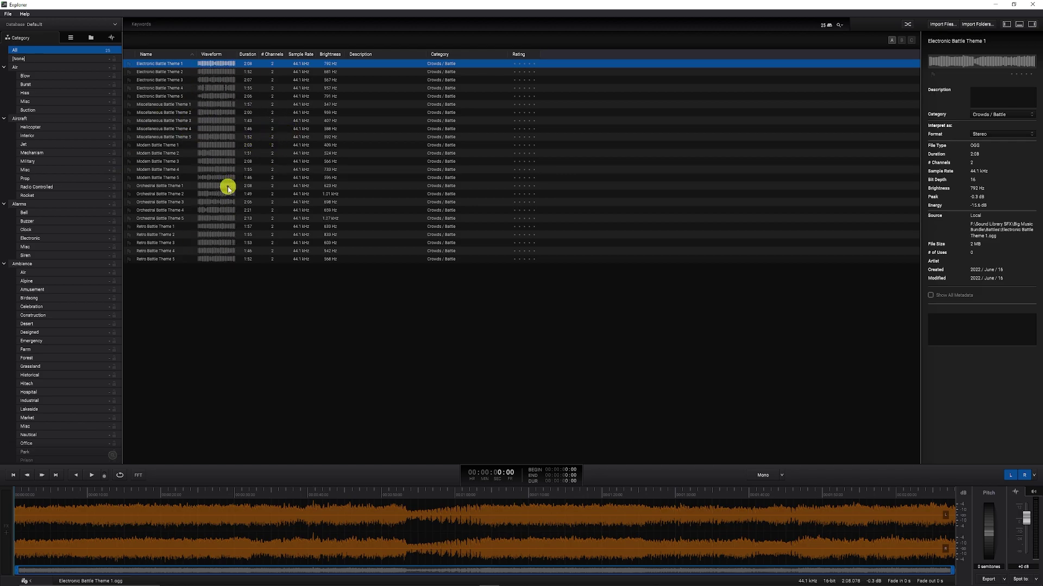
right_click(169, 66)
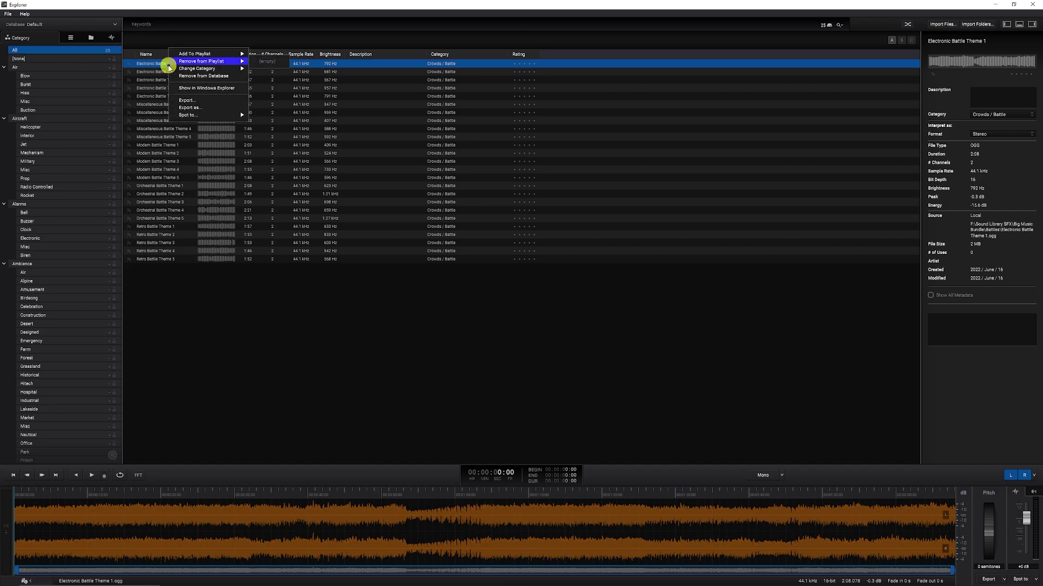
click(207, 88)
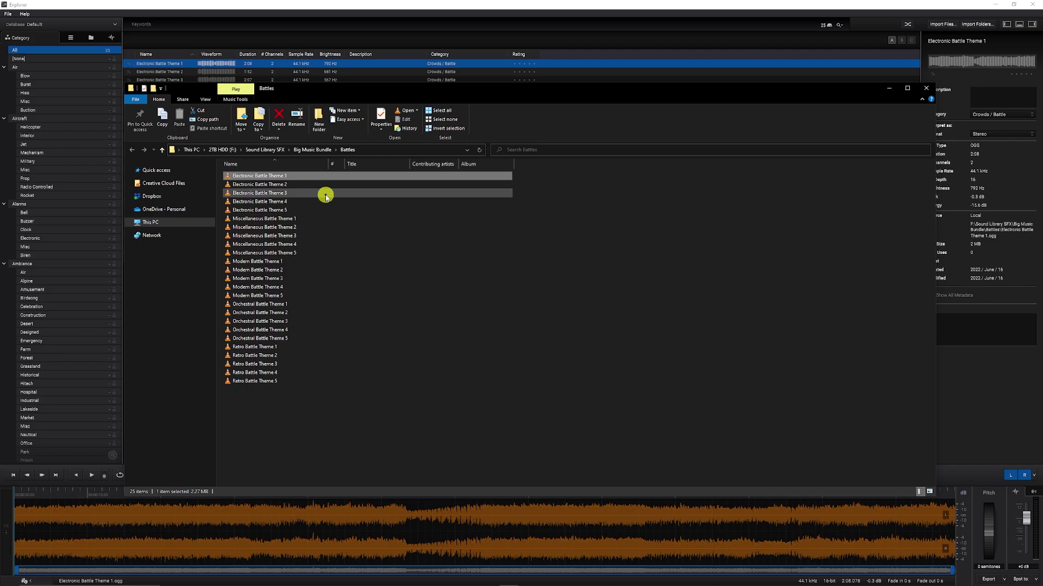
click(926, 88)
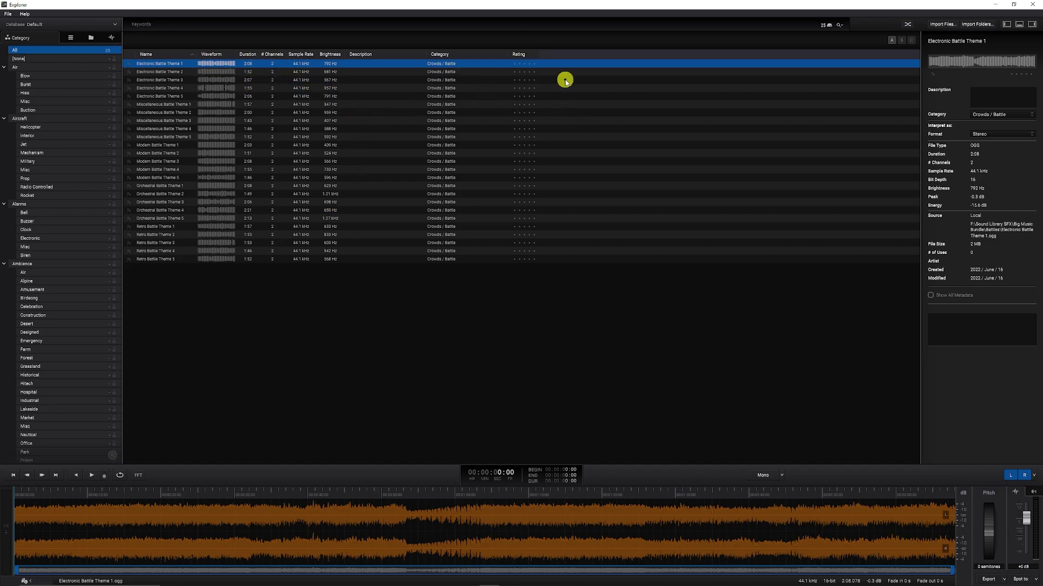
Preview Electronic Battle Themes 2 and 3, then reselect and play Theme 1.
click(171, 72)
click(175, 81)
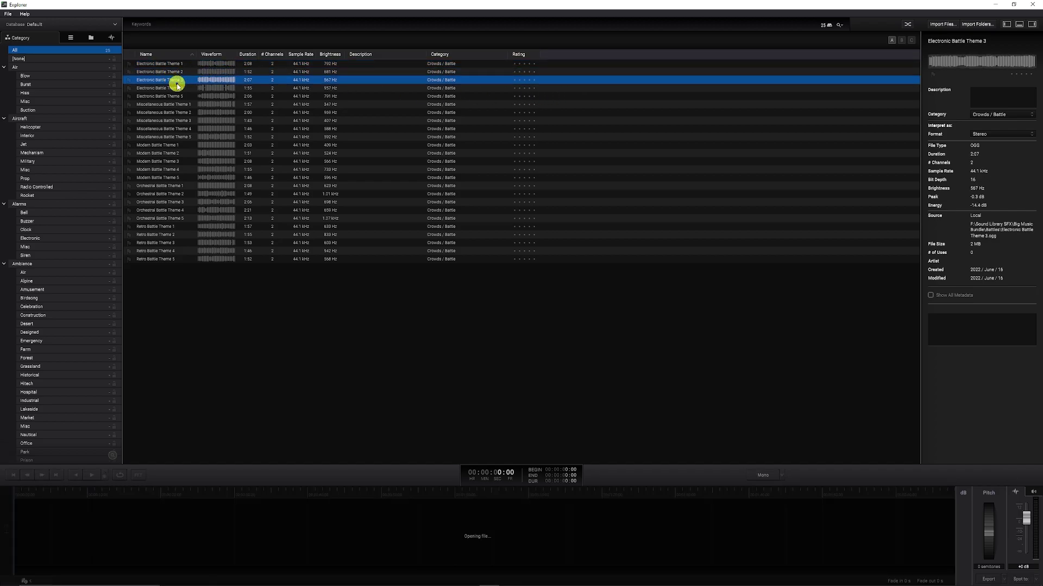
click(183, 69)
click(179, 63)
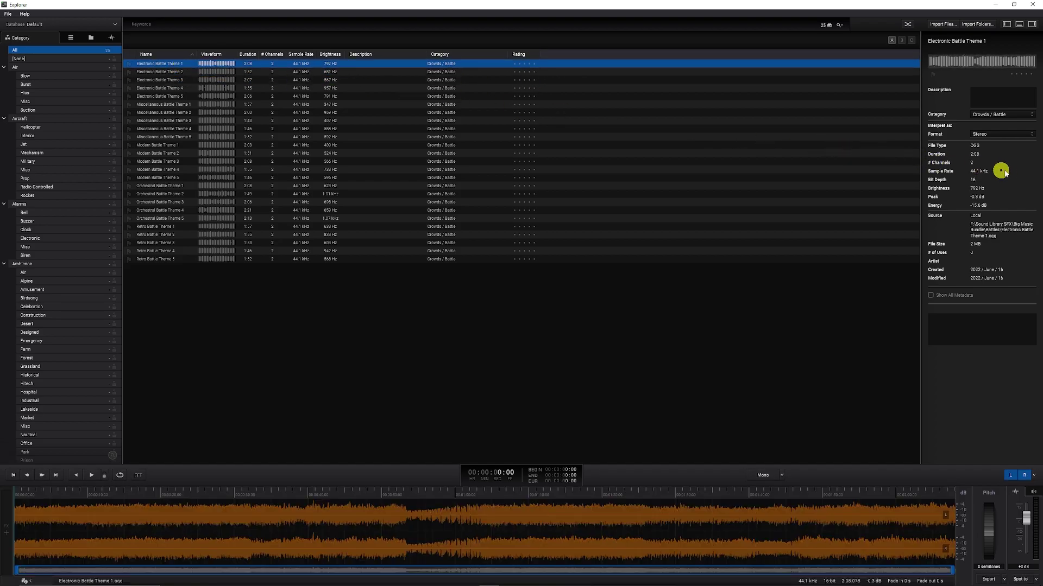
click(196, 284)
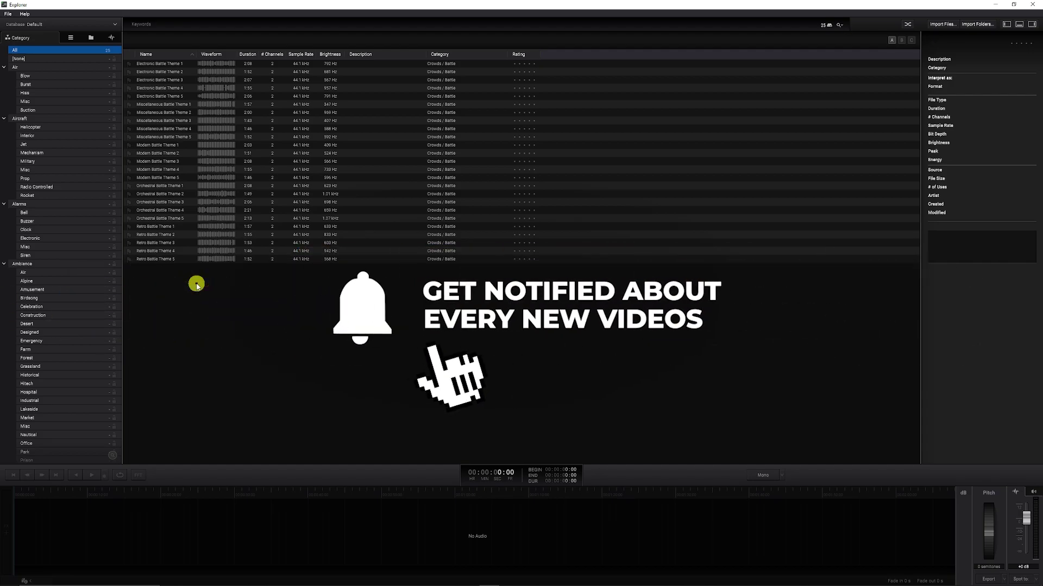
click(228, 63)
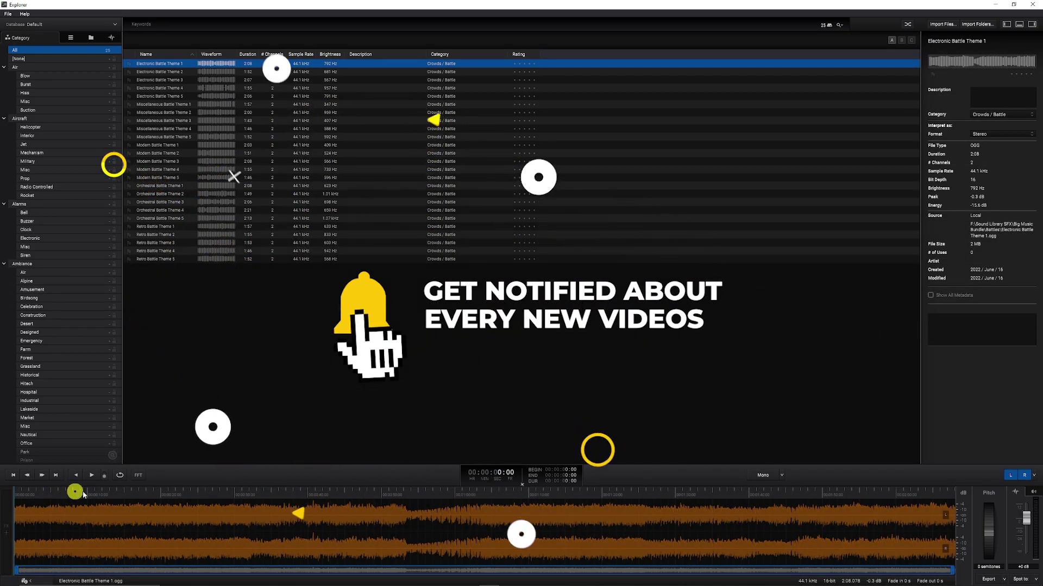
click(91, 476)
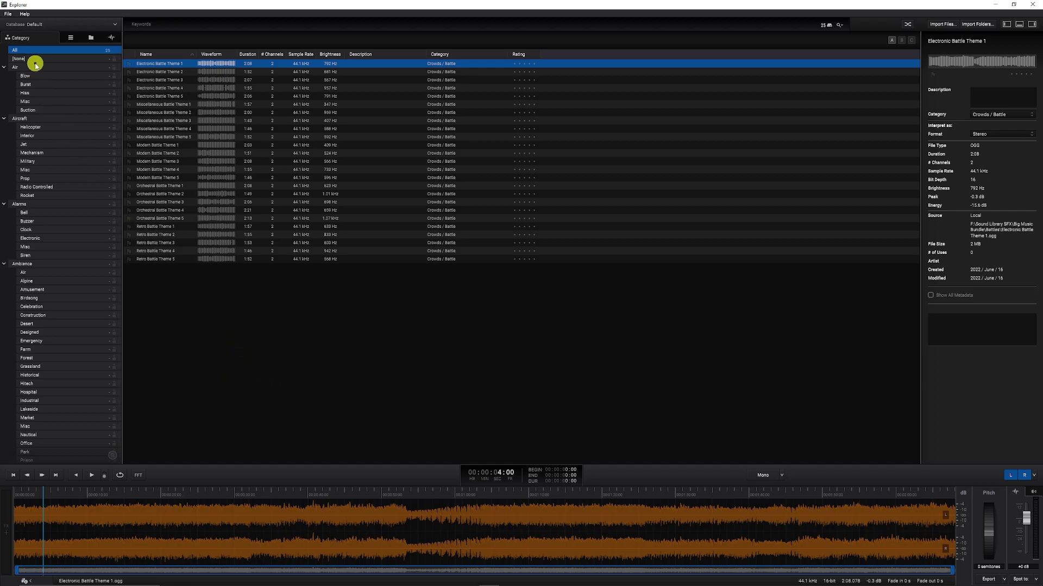
Filter through Ambience / Town, Aircraft Military and Misc, ending on empty Aircraft / Radio Controlled.
scroll(38, 136, down, 9)
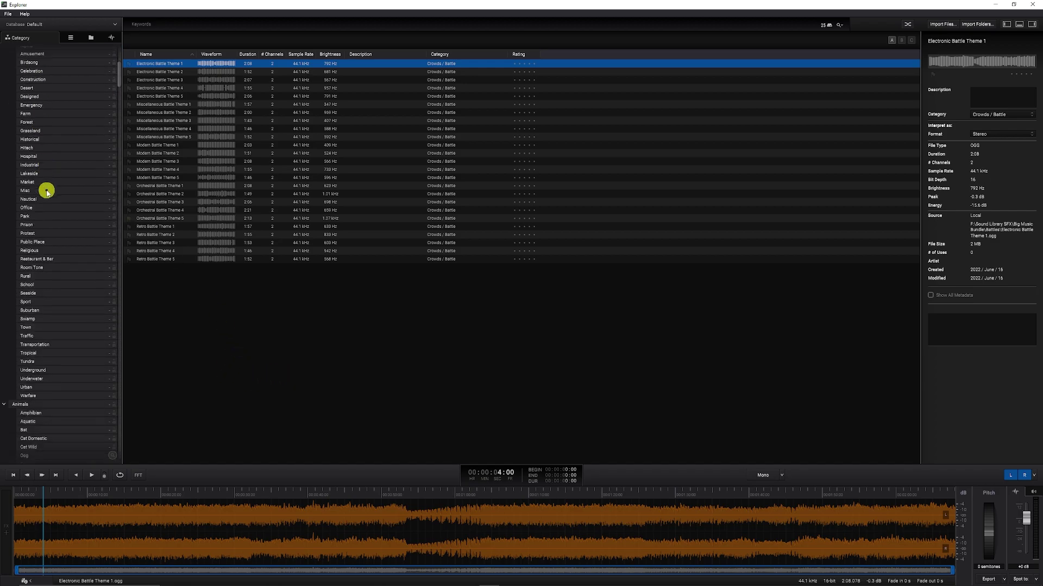
scroll(38, 255, down, 3)
click(26, 249)
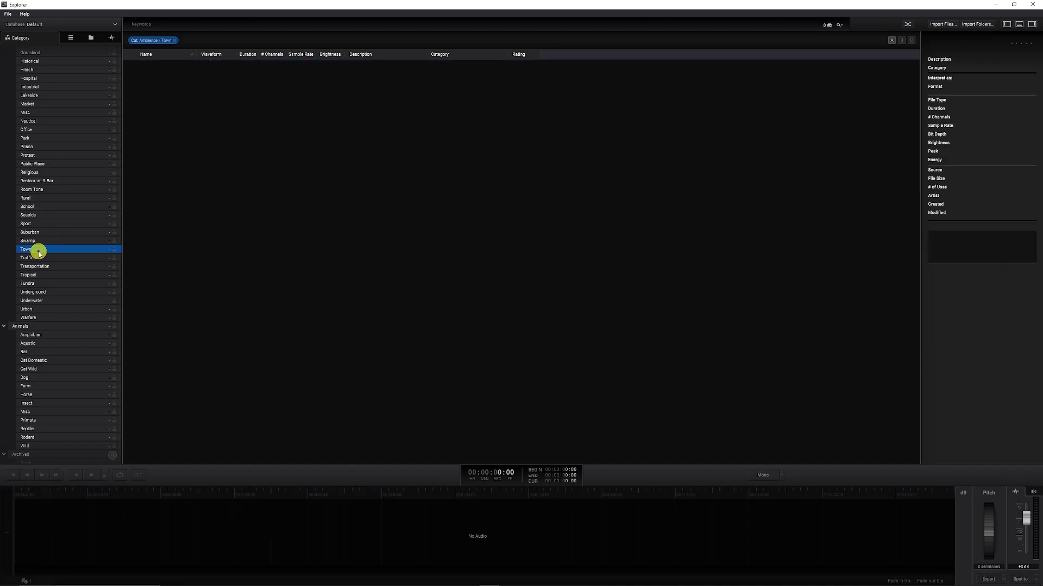
scroll(91, 145, up, 12)
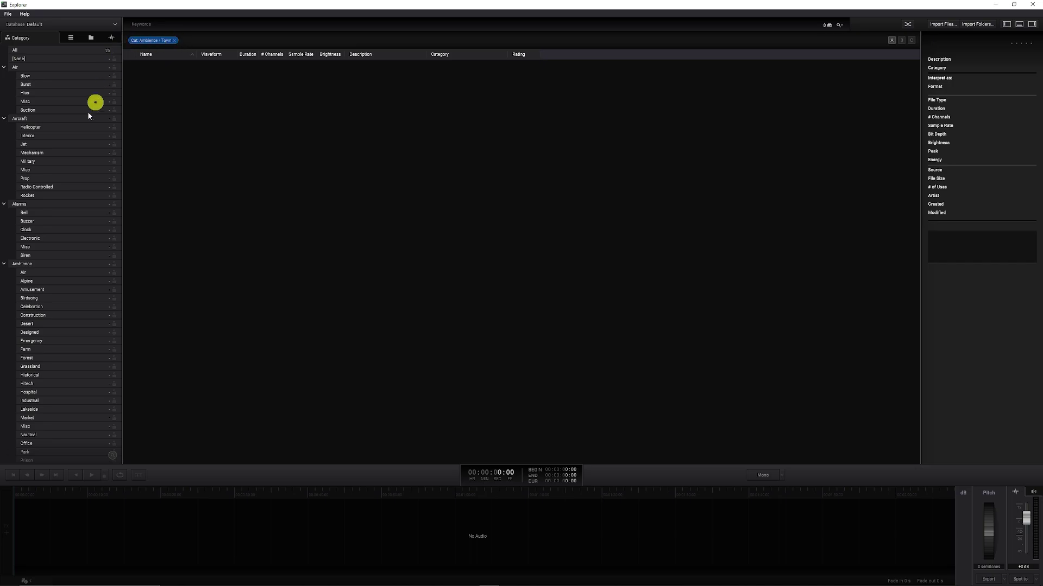
click(39, 162)
click(38, 169)
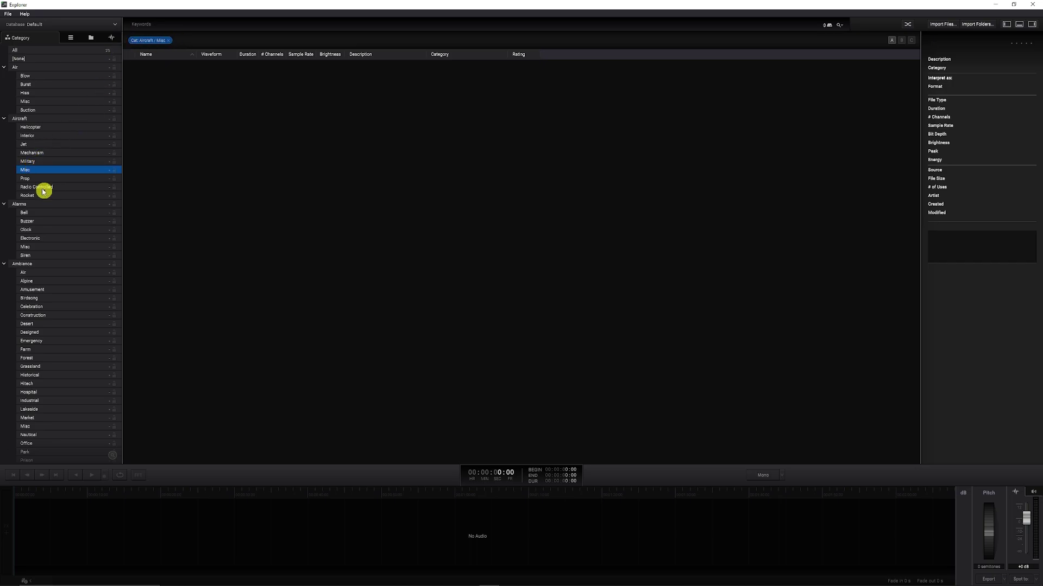
click(43, 187)
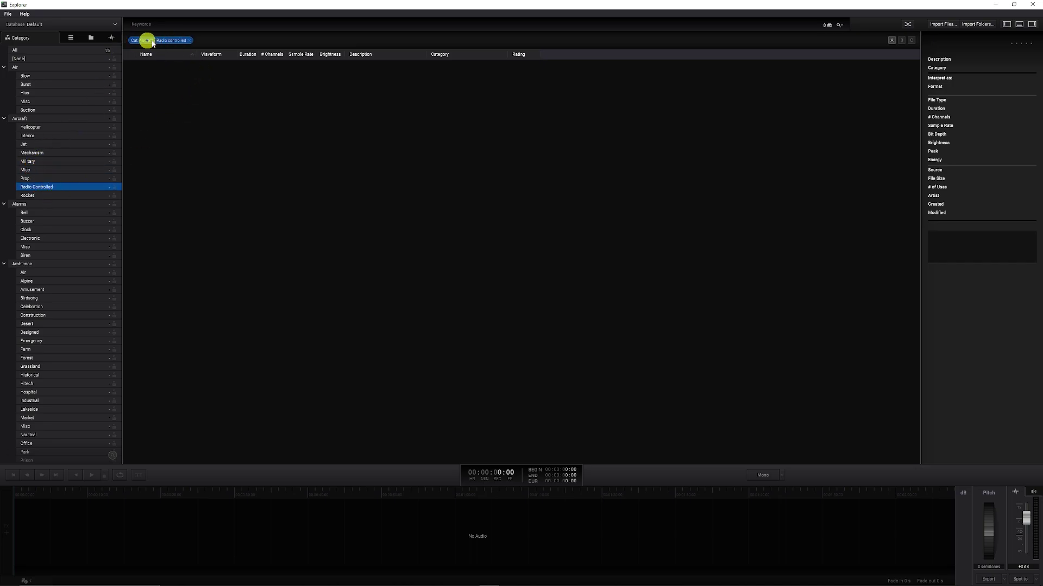
Replace the category chip with an 'elect' search in Crowds / Battle, then clear both filters.
click(189, 41)
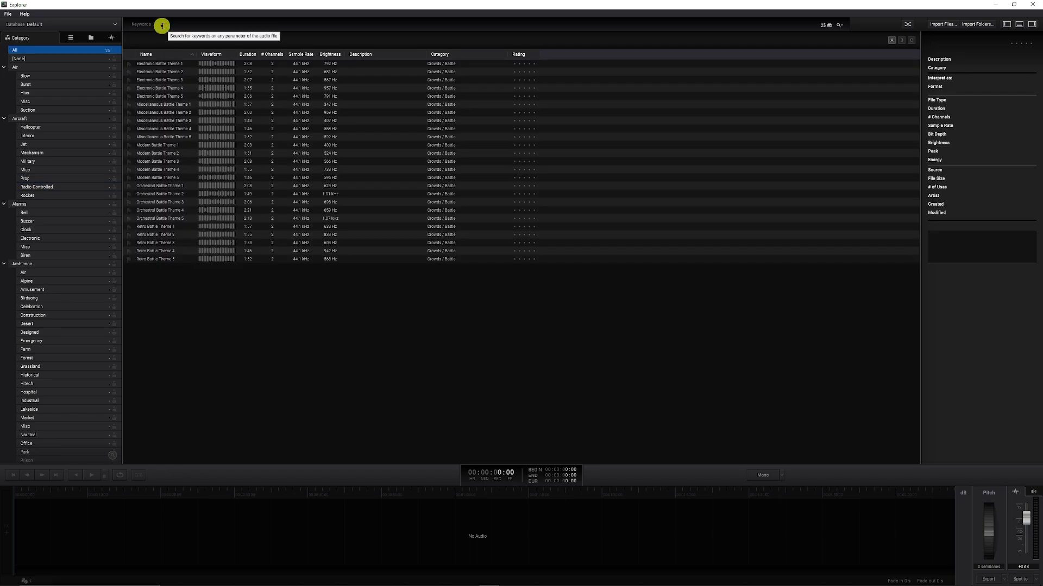
text(elect)
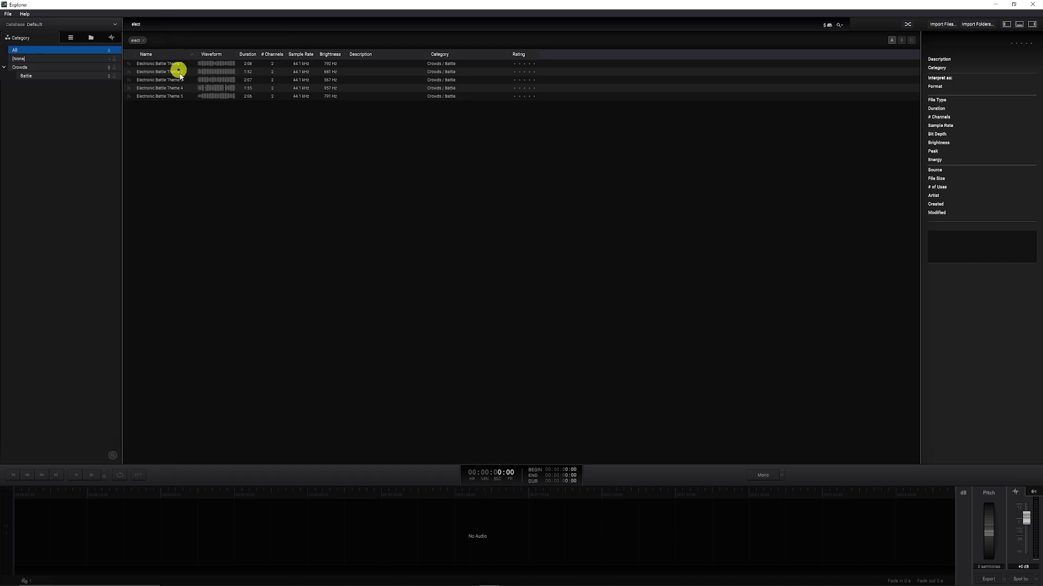
click(30, 76)
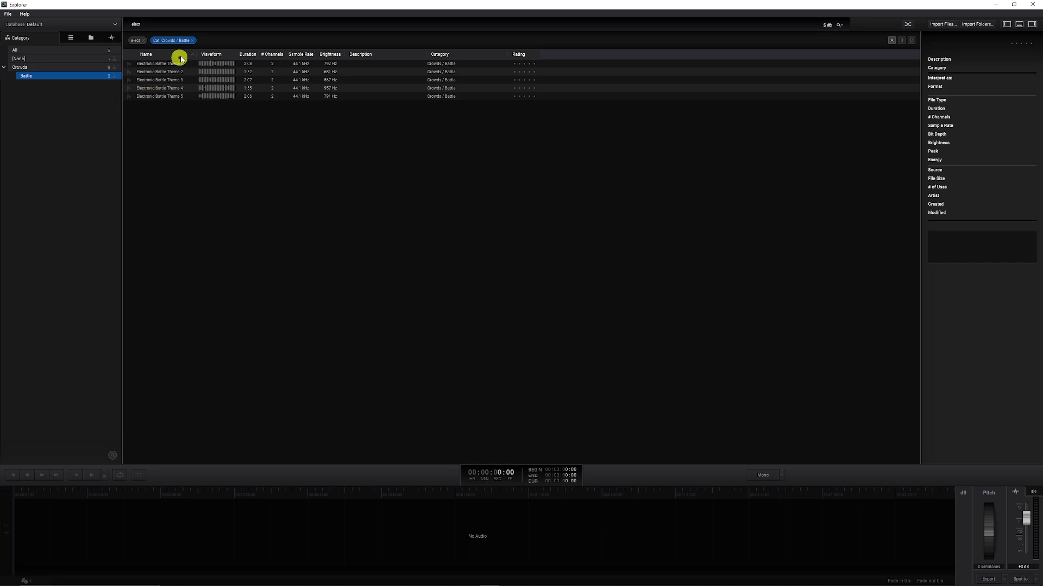
click(191, 41)
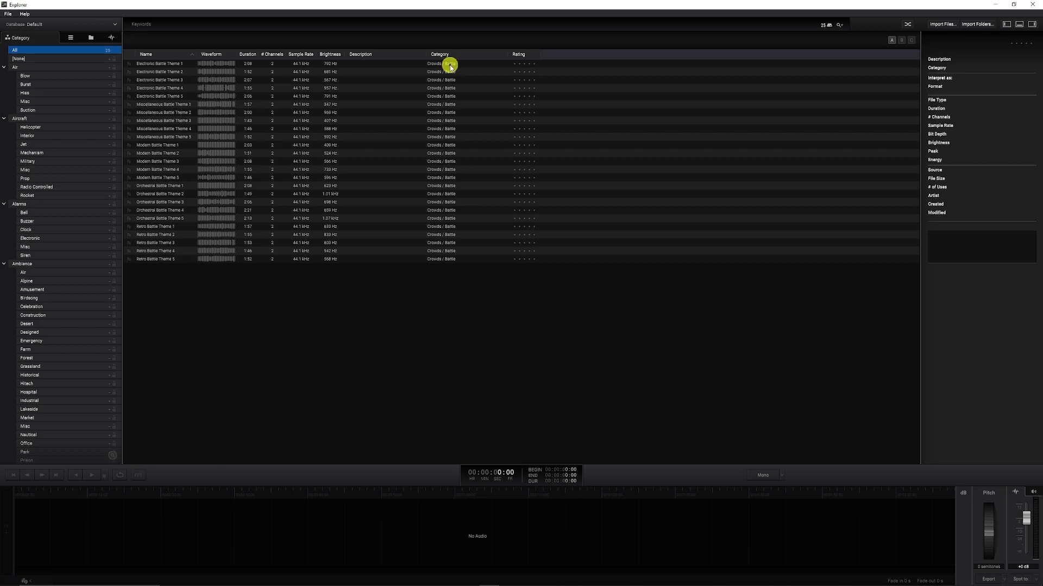
Select all 25 battle tracks and browse Change Category options without applying any.
click(450, 65)
shift+click(463, 259)
right_click(455, 257)
click(437, 223)
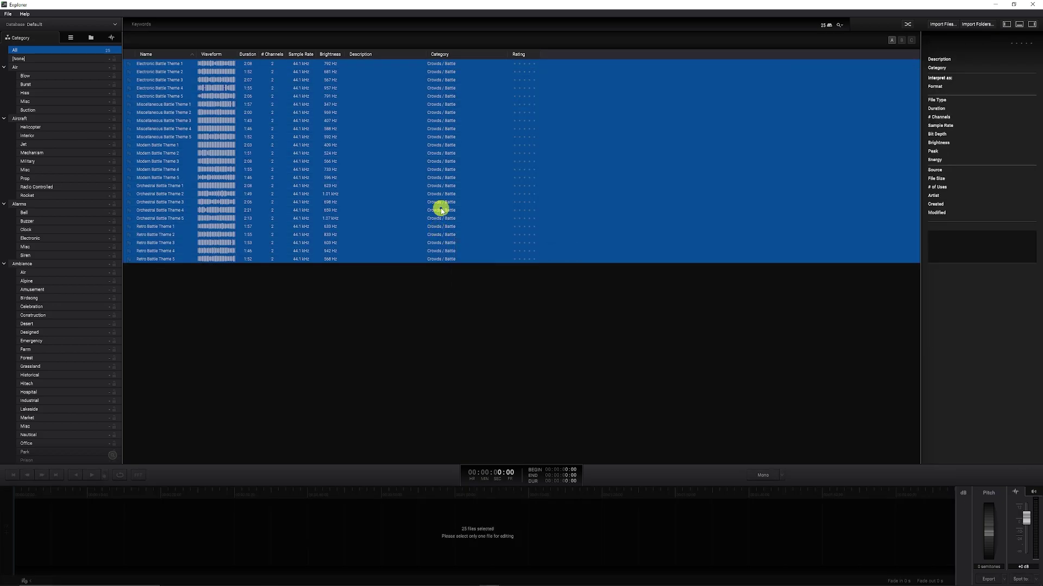
right_click(445, 166)
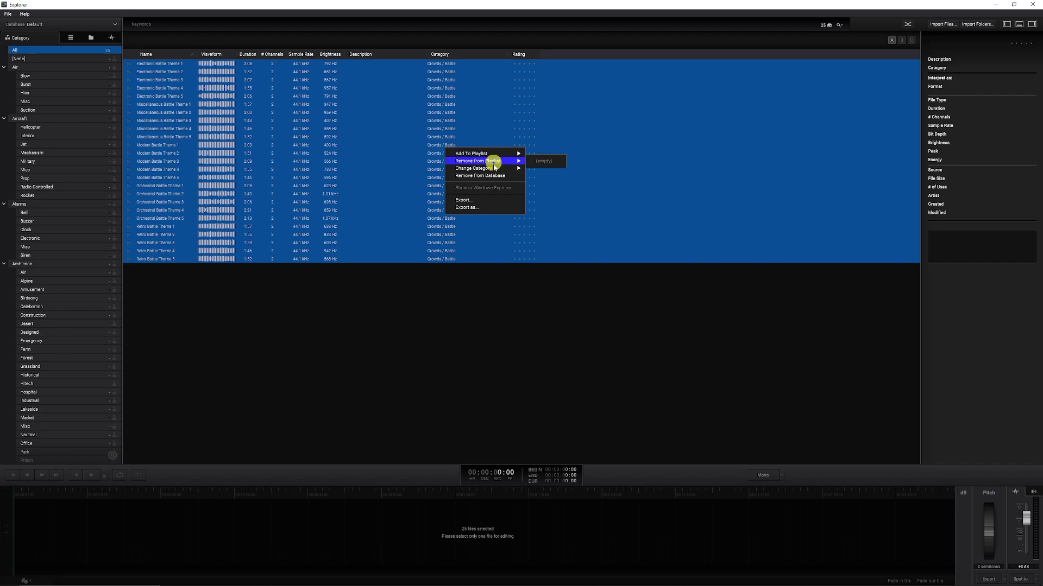
mouse_move(495, 169)
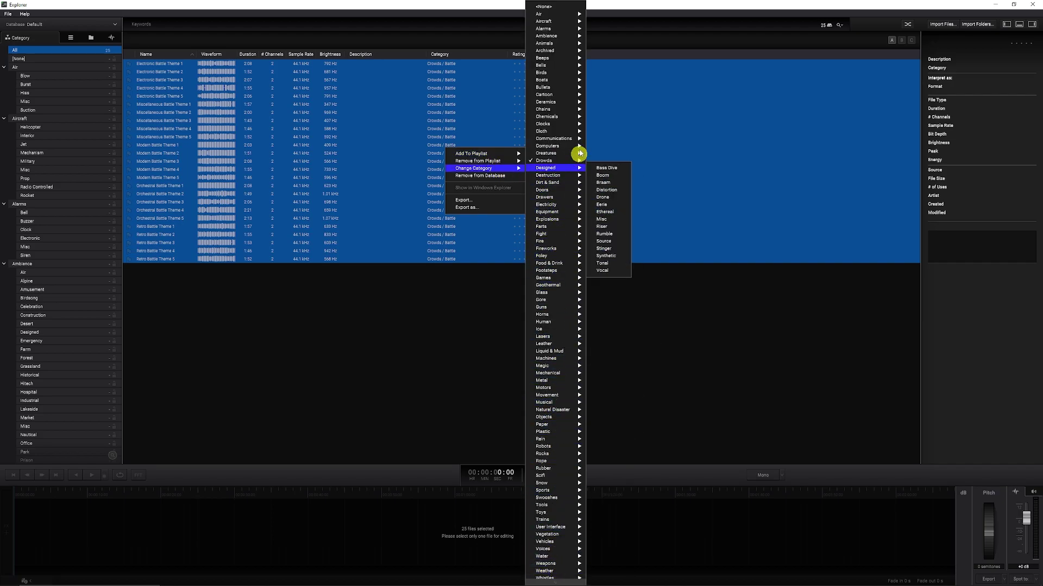
mouse_move(578, 124)
mouse_move(570, 287)
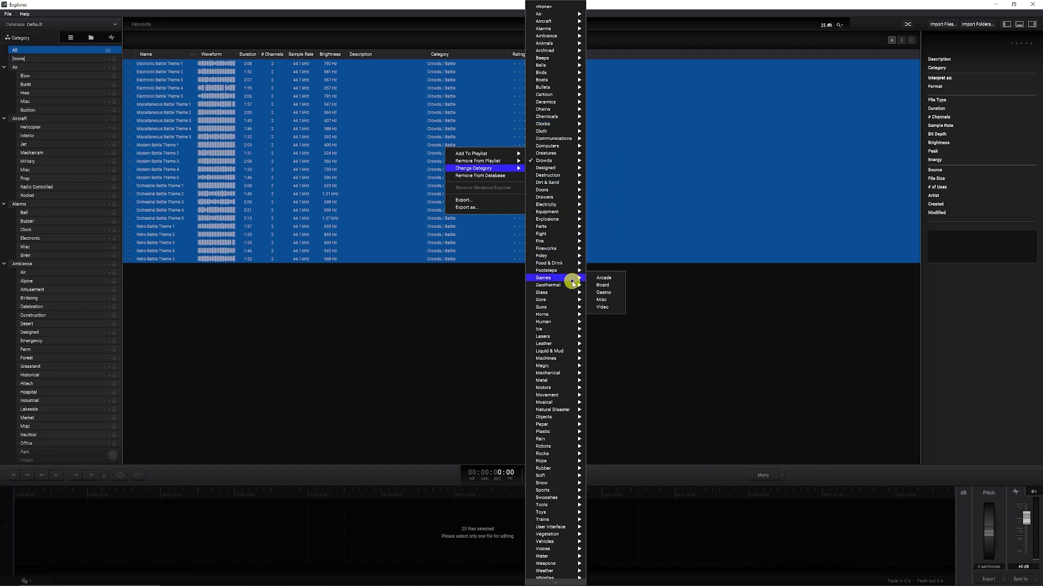
click(490, 338)
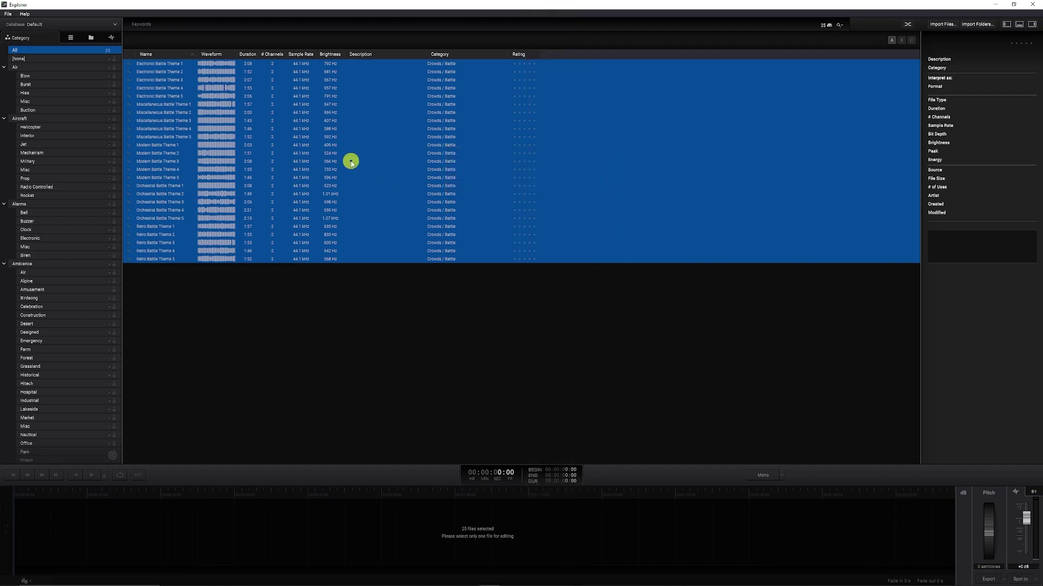
Look through the track actions and playlists panel, then cancel the new playlist prompt.
right_click(292, 133)
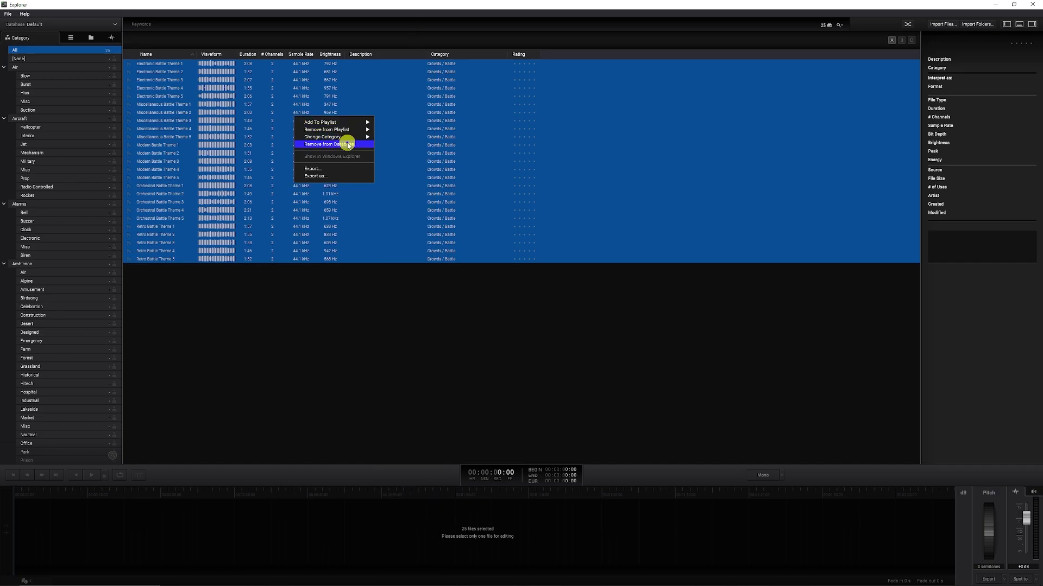
mouse_move(345, 126)
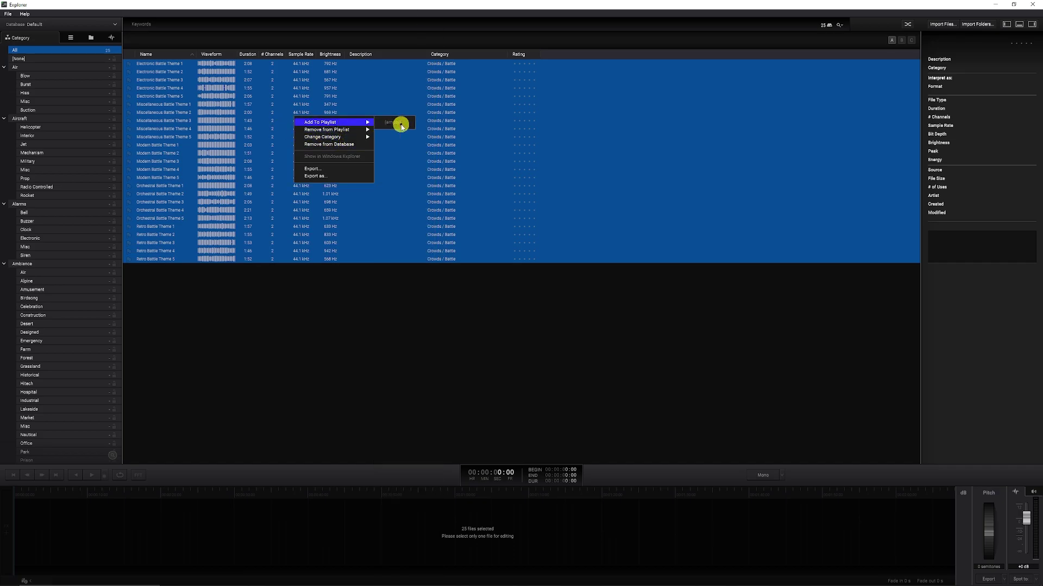
click(71, 38)
click(71, 38)
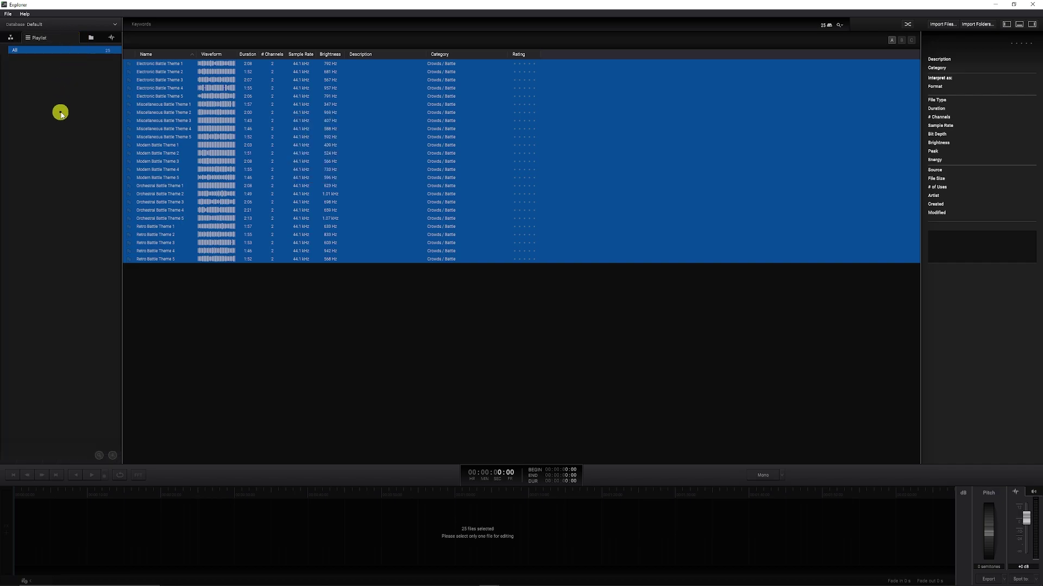
click(165, 437)
click(113, 455)
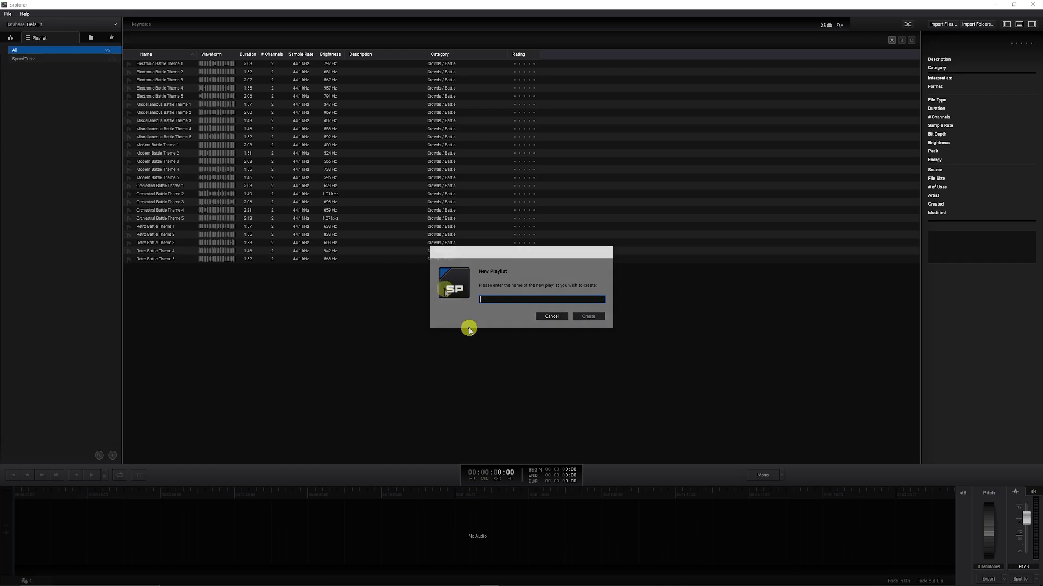
click(11, 38)
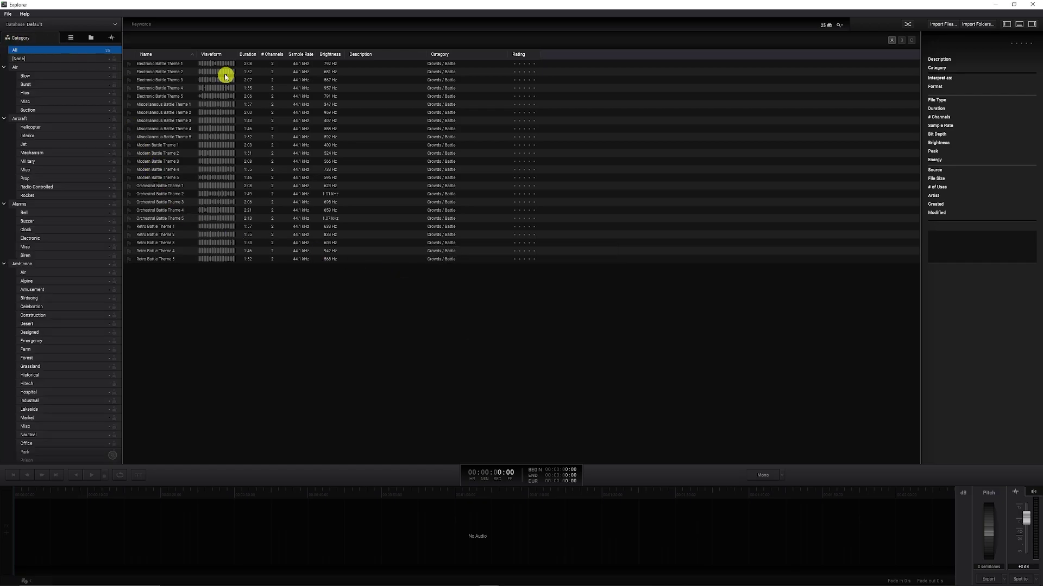
Select all 25 battle tracks and add them to the SpeedTutor playlist.
click(184, 64)
shift+click(178, 259)
right_click(178, 259)
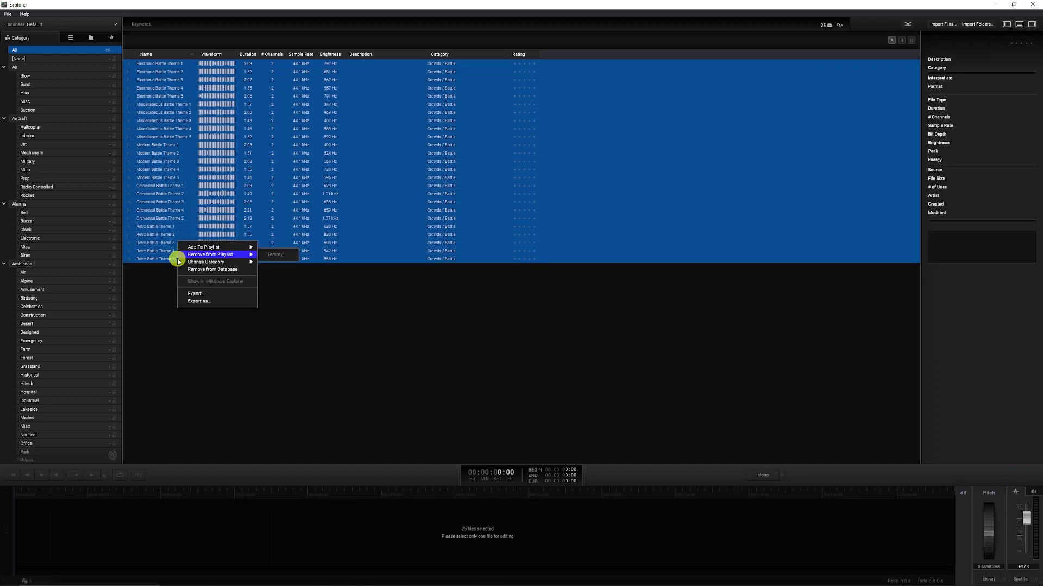
click(273, 253)
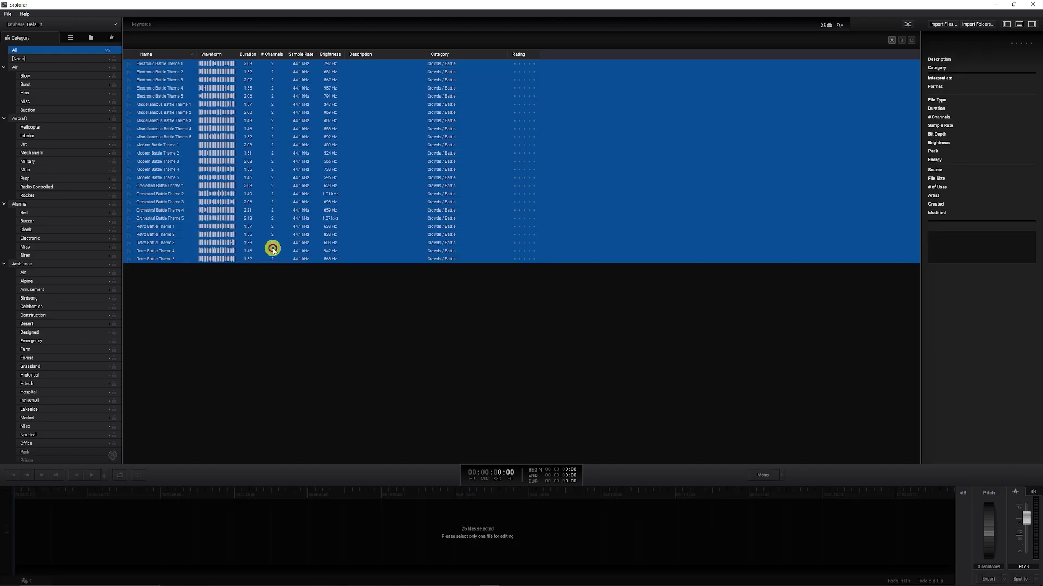
Clear the selection and list only the SpeedTutor playlist's tracks.
click(322, 313)
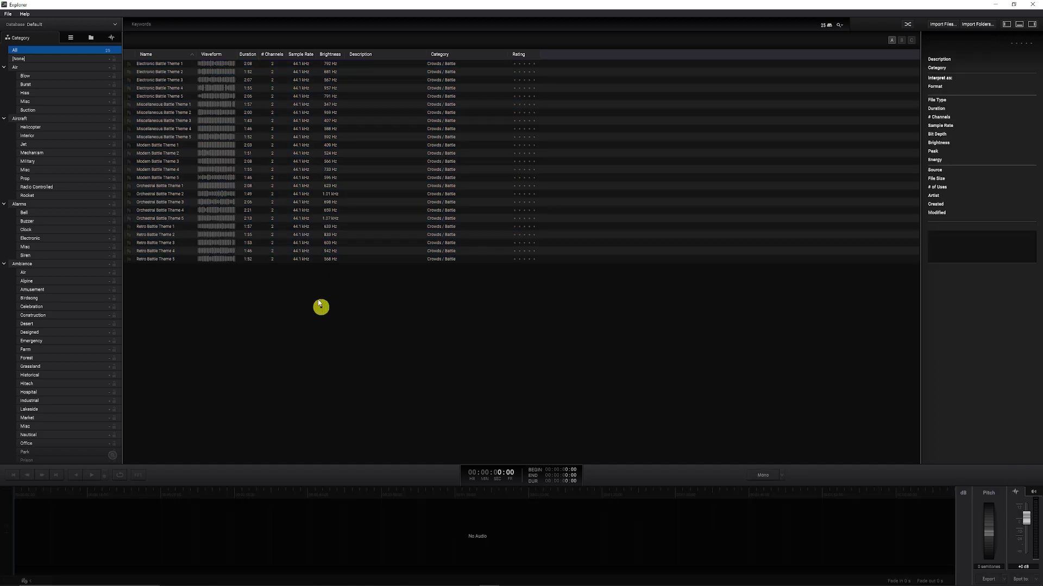
click(72, 38)
click(39, 58)
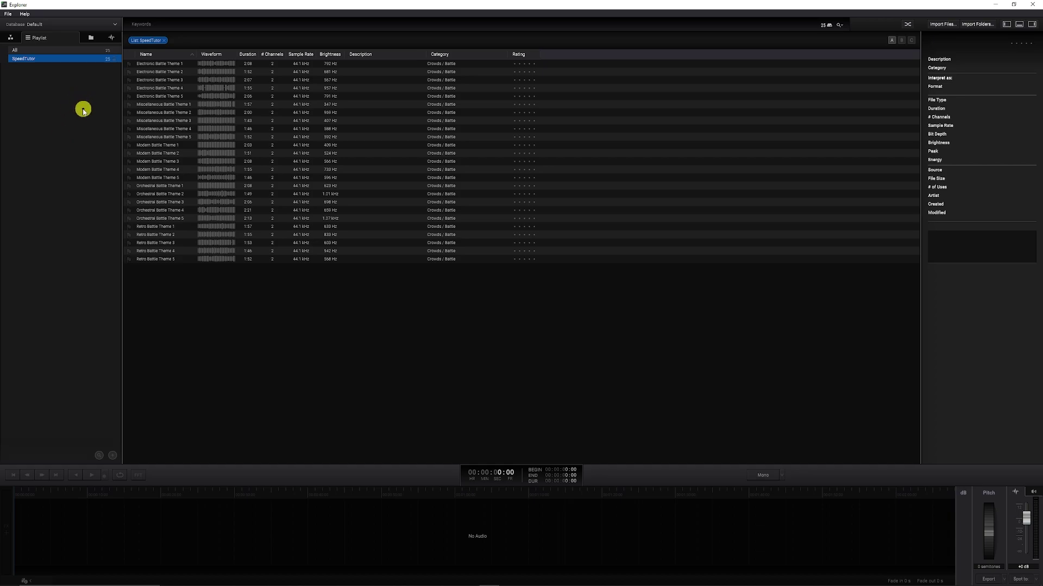
Filter the tracks to the Battles folder and to OGG files only.
click(90, 37)
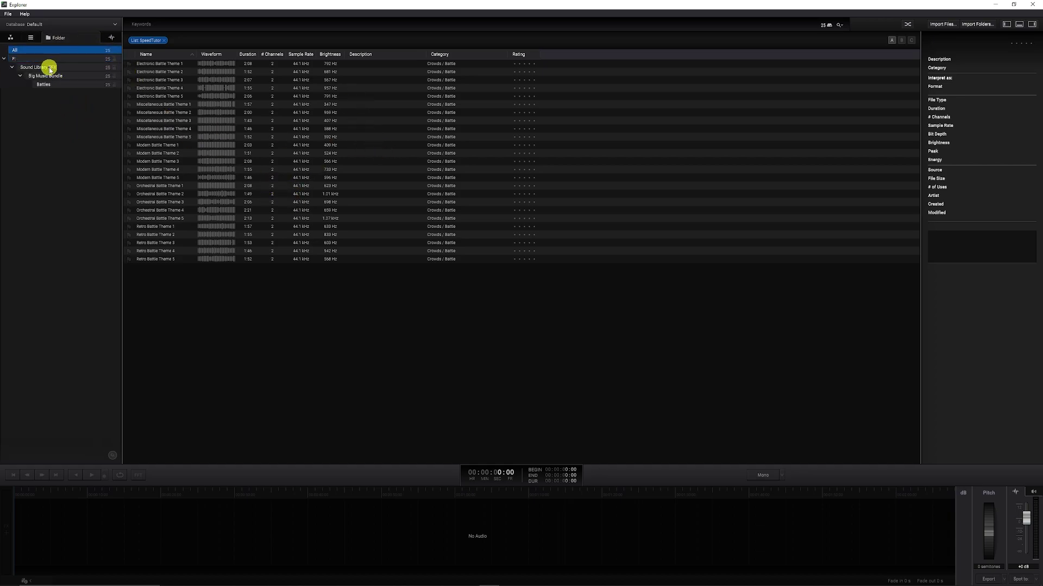
click(49, 68)
click(58, 76)
click(45, 84)
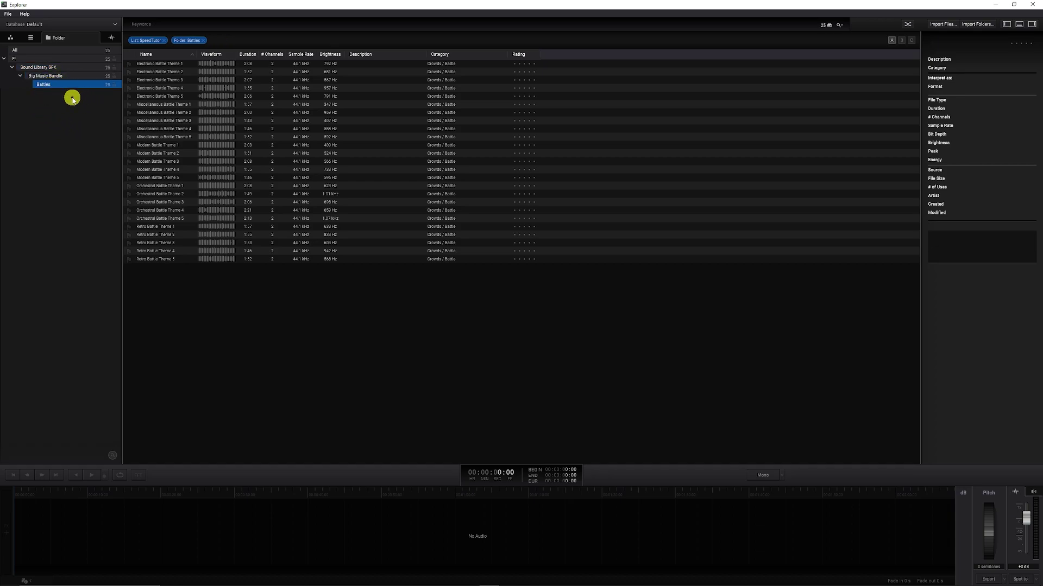
click(111, 37)
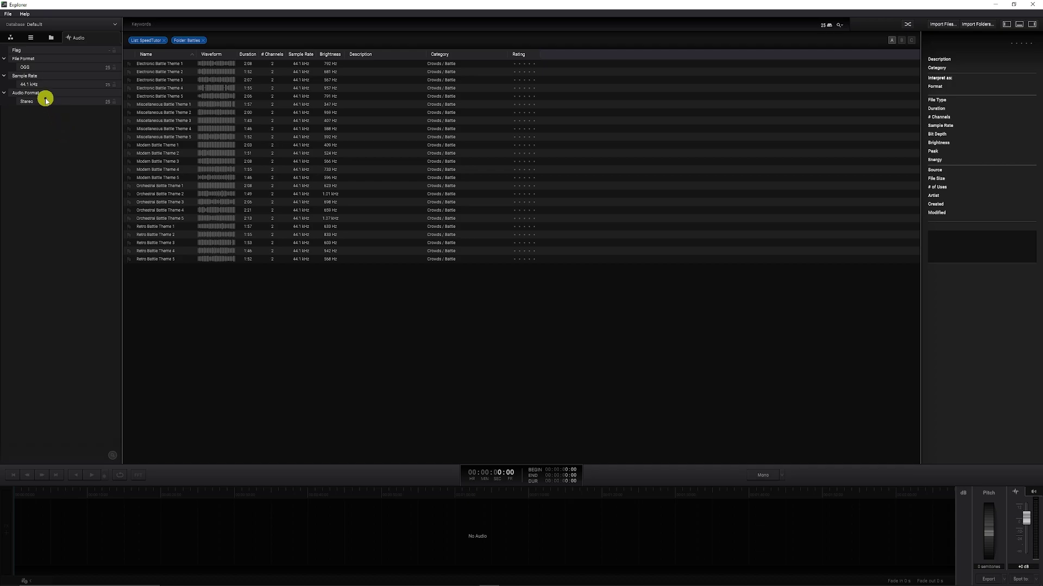
click(46, 69)
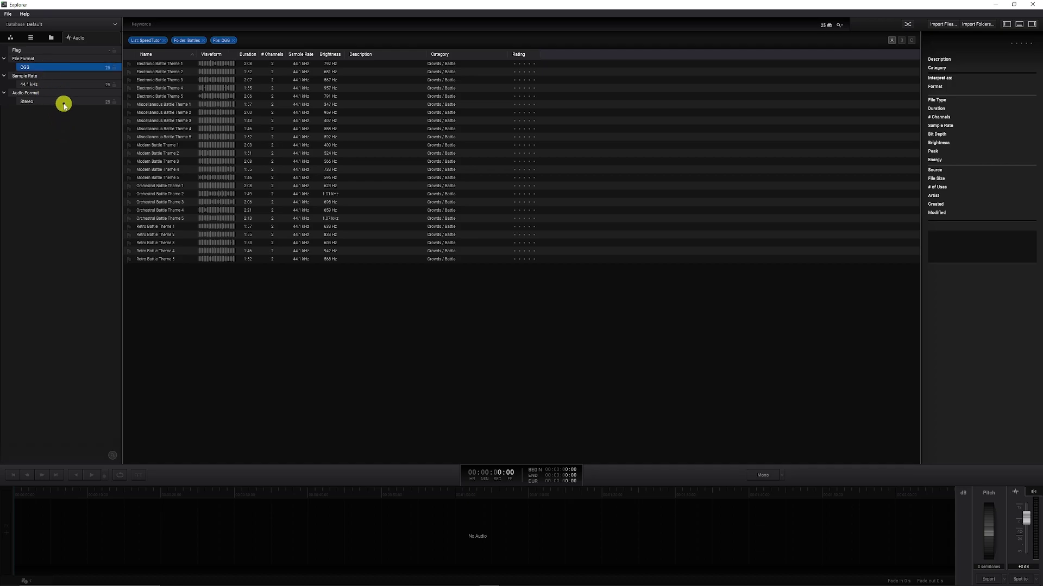
Remove the Battles, SpeedTutor and Big Music Bundle filters, returning to the category list.
click(203, 41)
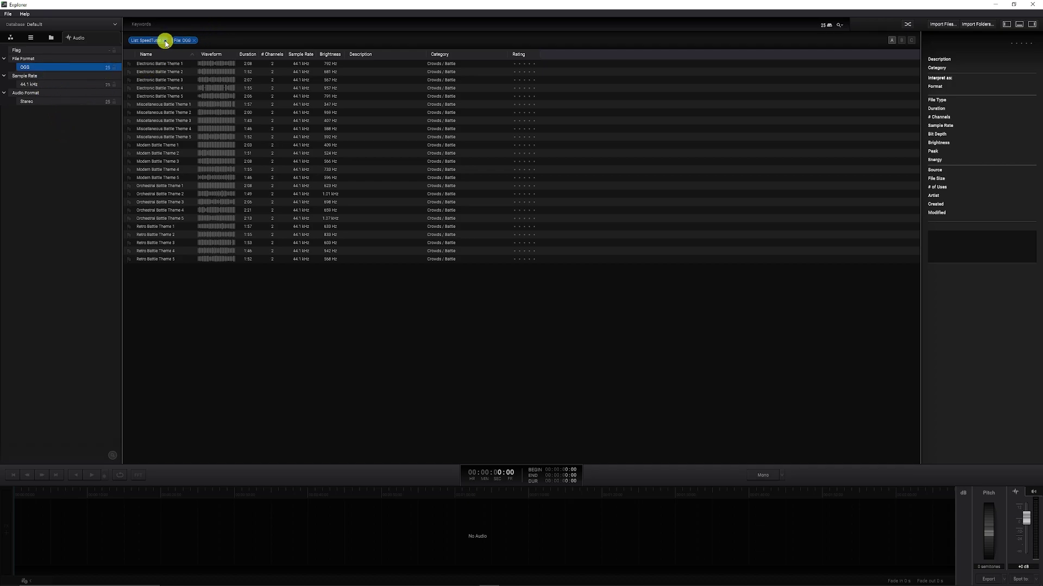
click(166, 42)
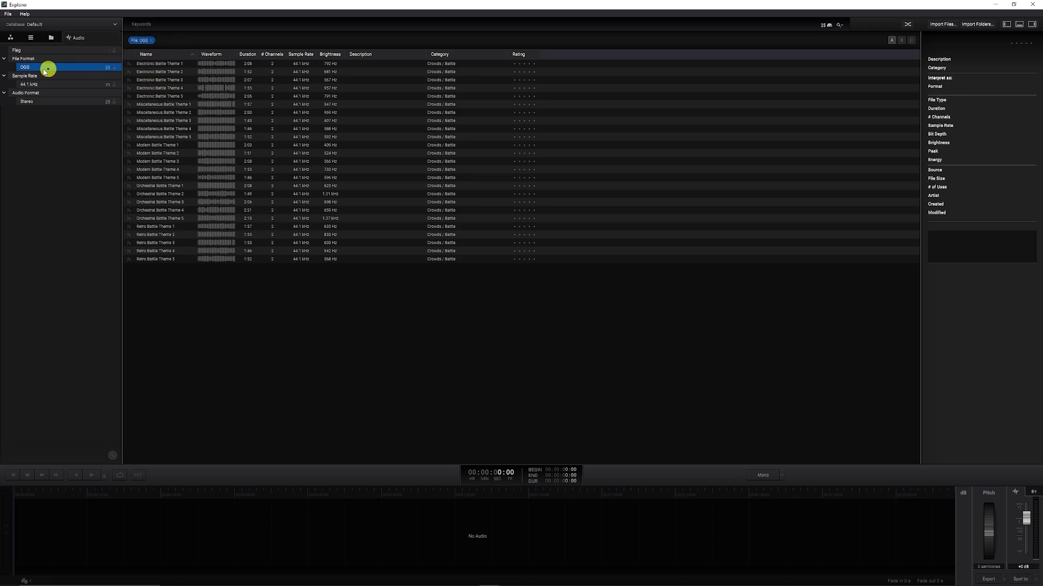
click(52, 38)
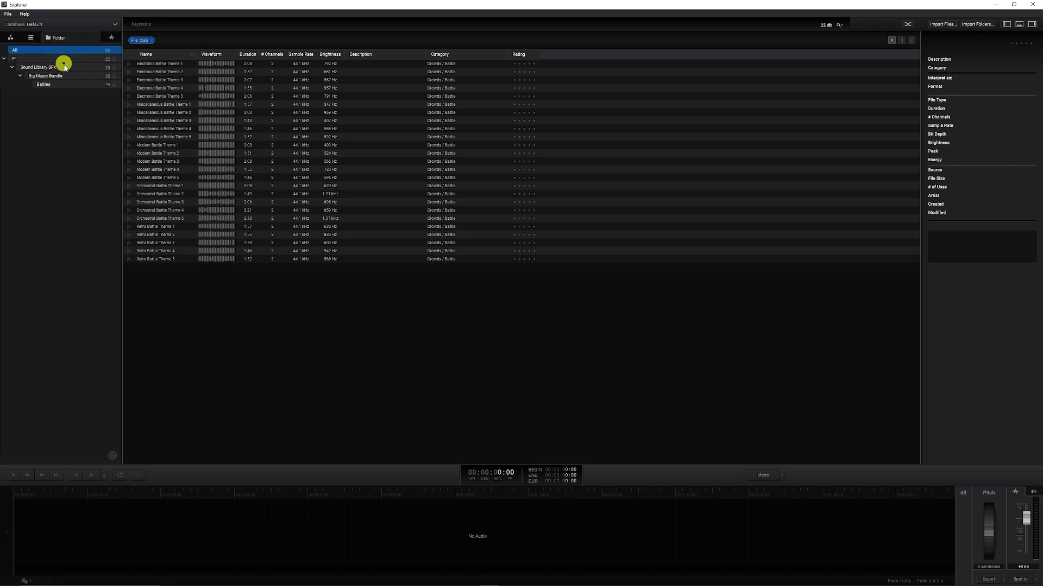
click(54, 79)
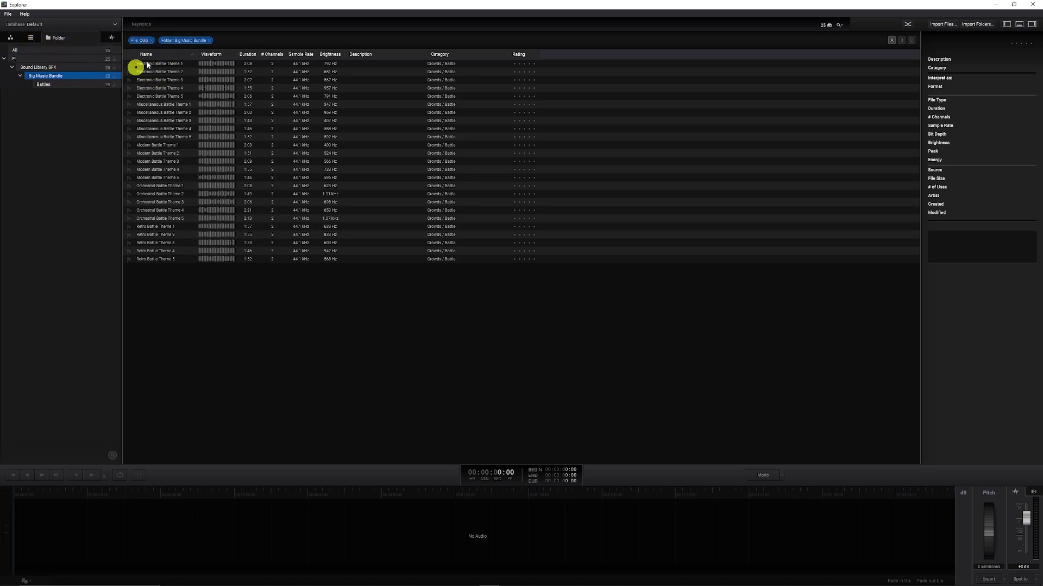
click(207, 41)
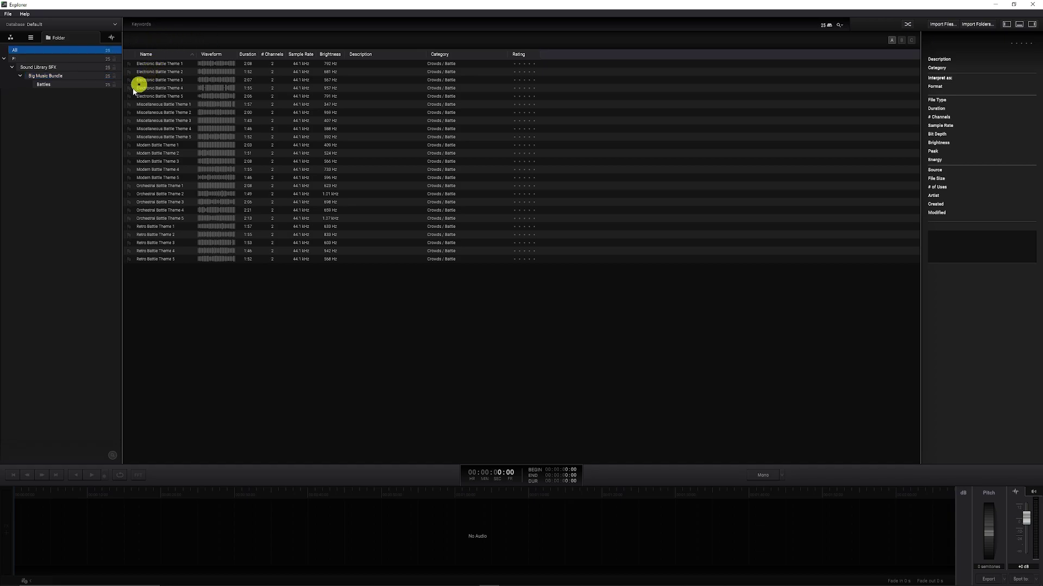
click(11, 38)
Show All categories, then review Orchestral Battle Theme 1's export formats, keeping BWF (.WAV), and cancel.
click(40, 77)
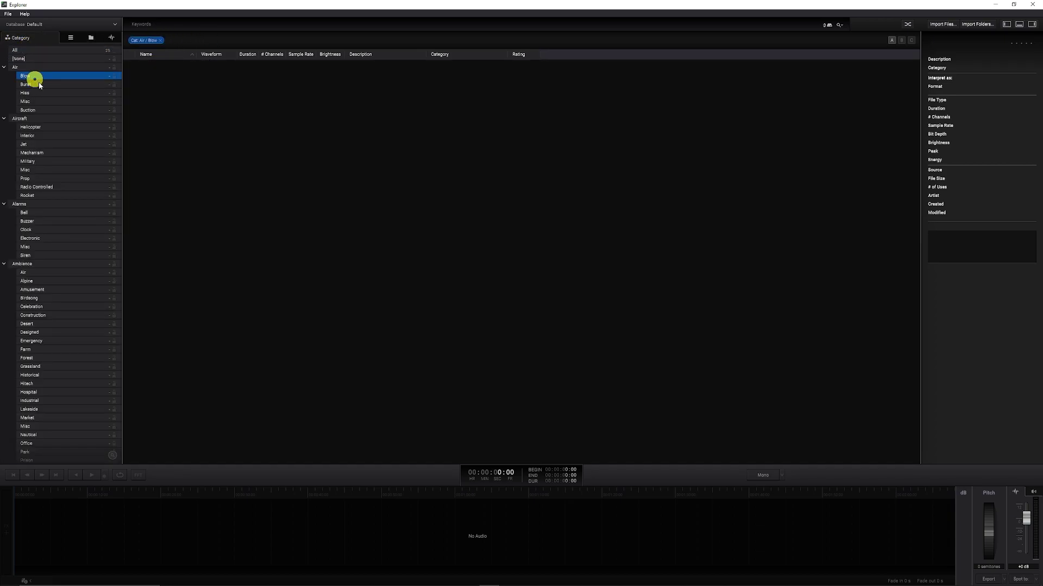
click(160, 41)
right_click(171, 185)
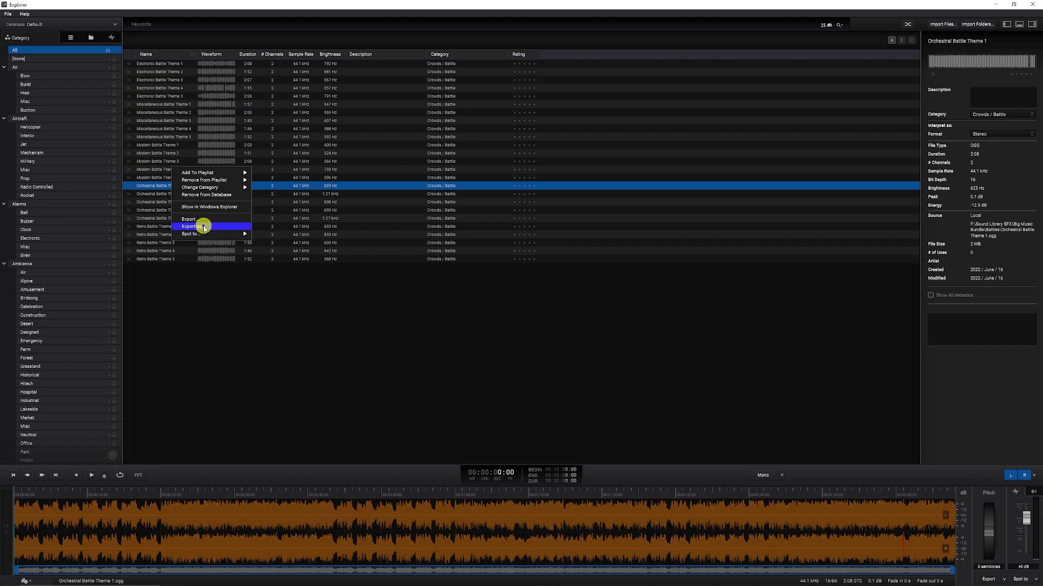
click(203, 227)
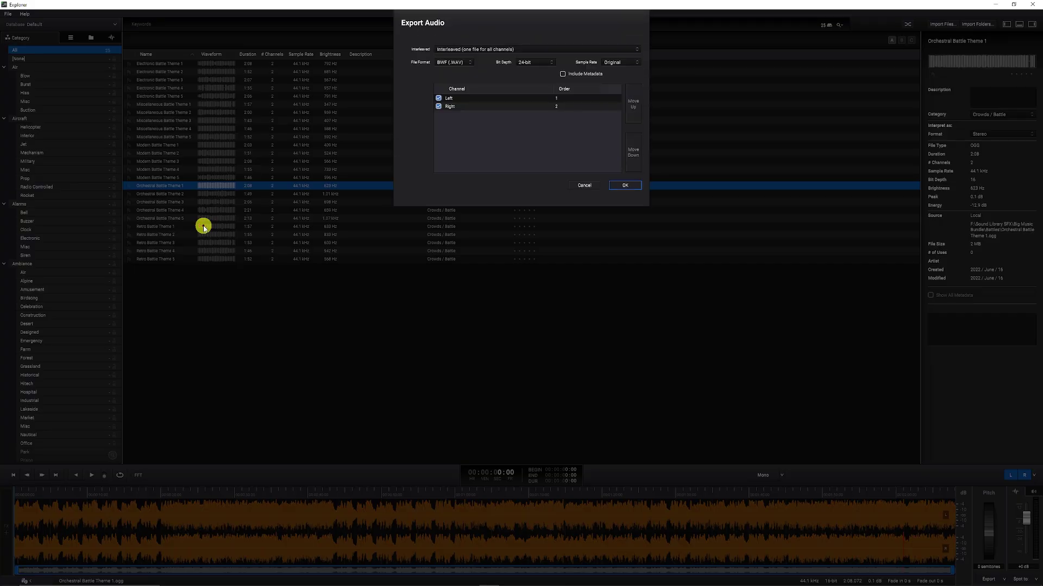
click(454, 62)
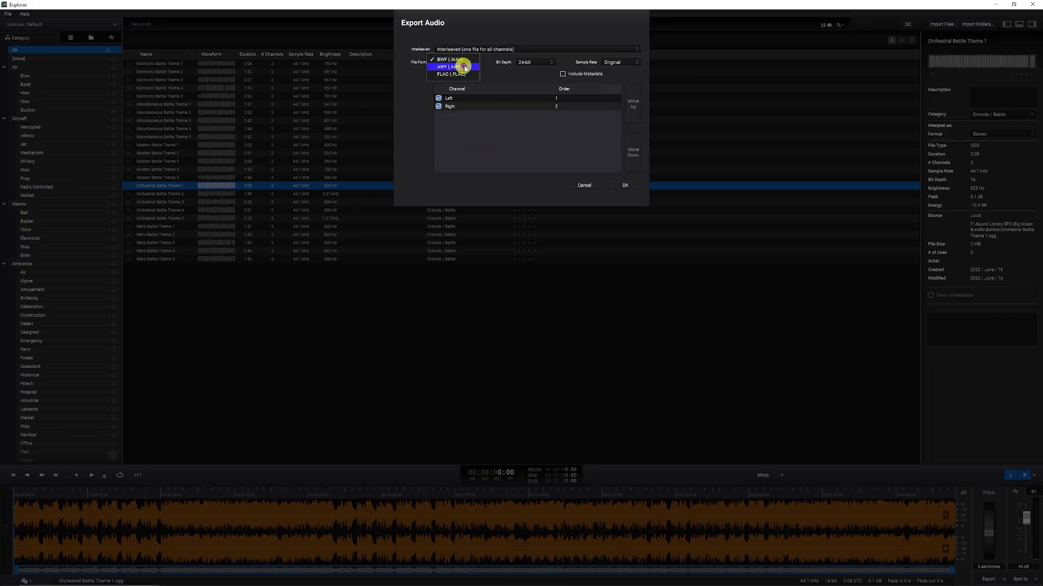
click(501, 78)
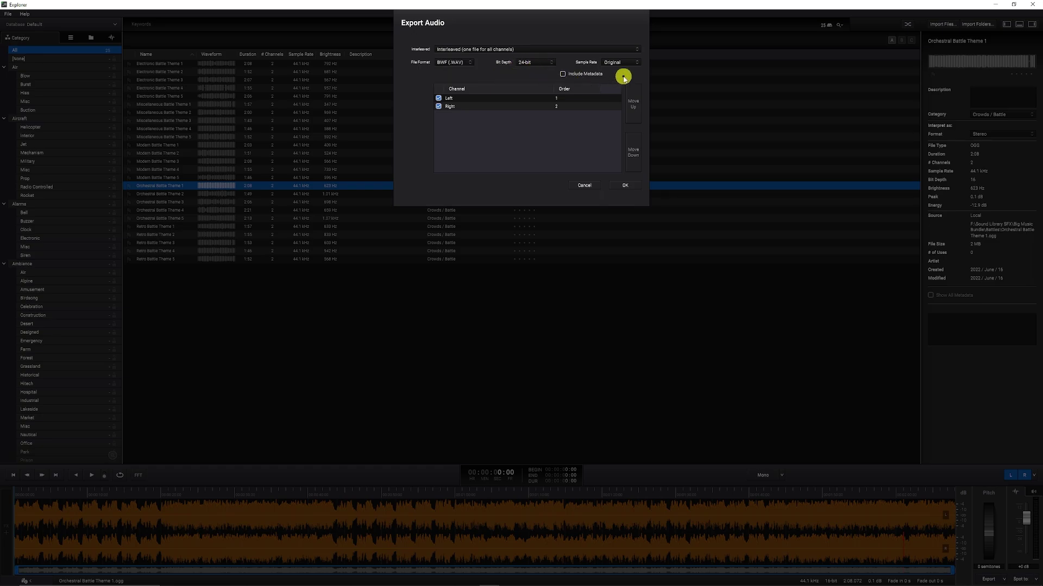
click(583, 186)
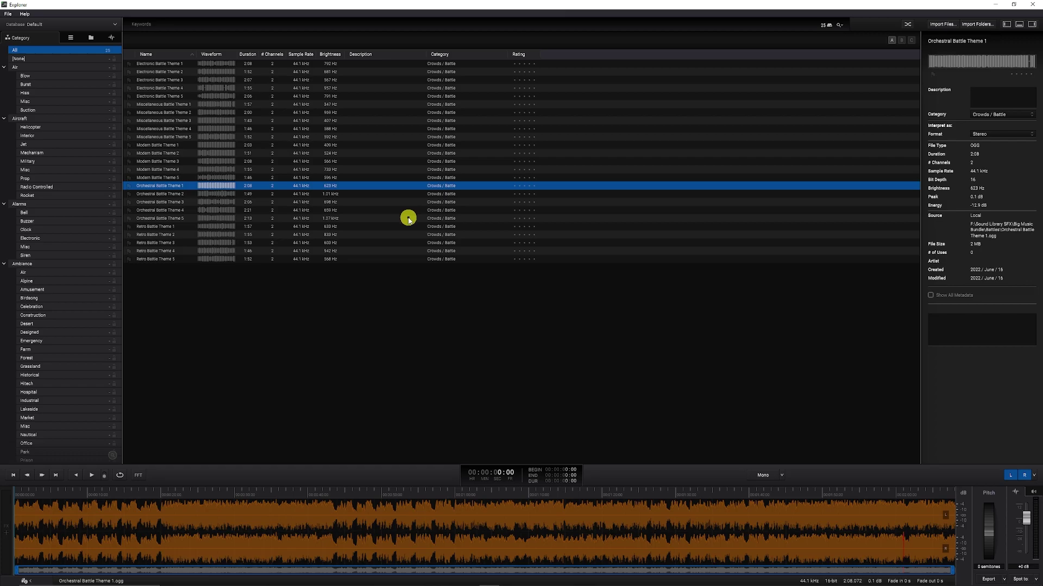
Deselect Orchestral Battle Theme 1 so the player shows No Audio.
click(193, 285)
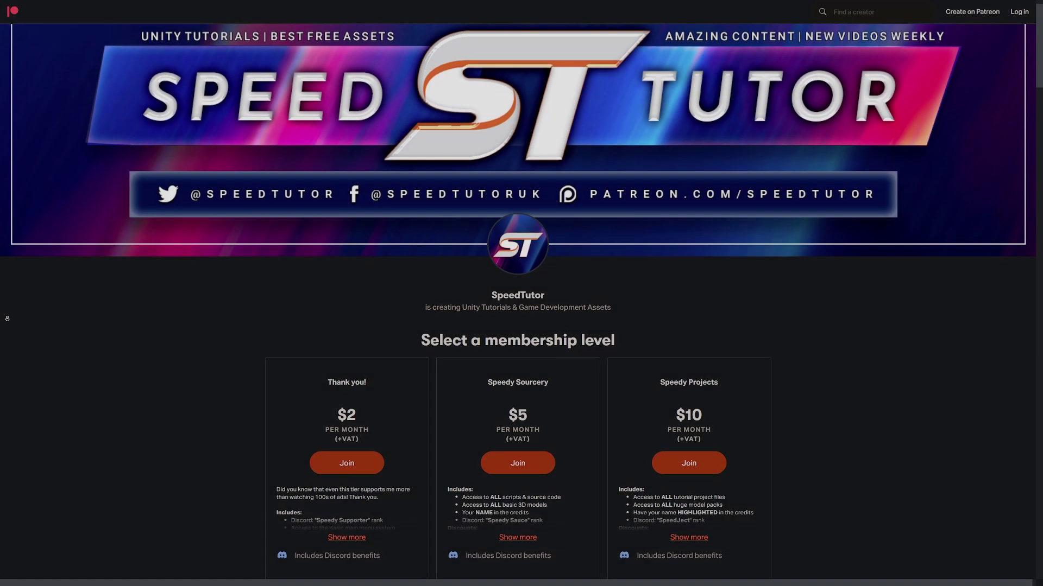
Scroll down SpeedTutor's Patreon page toward the membership tiers.
scroll(7, 321, down, 10)
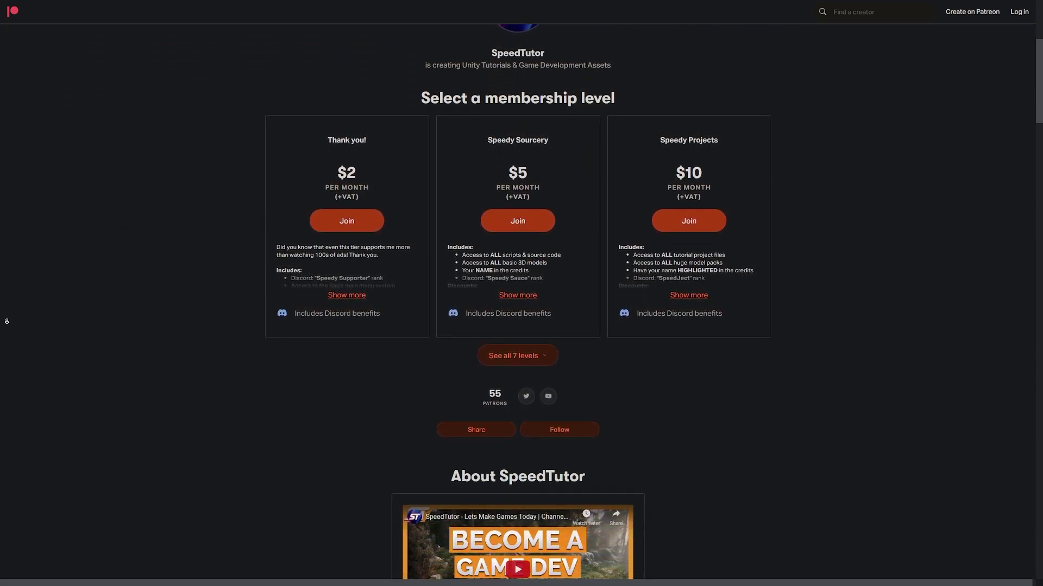
scroll(7, 322, down, 7)
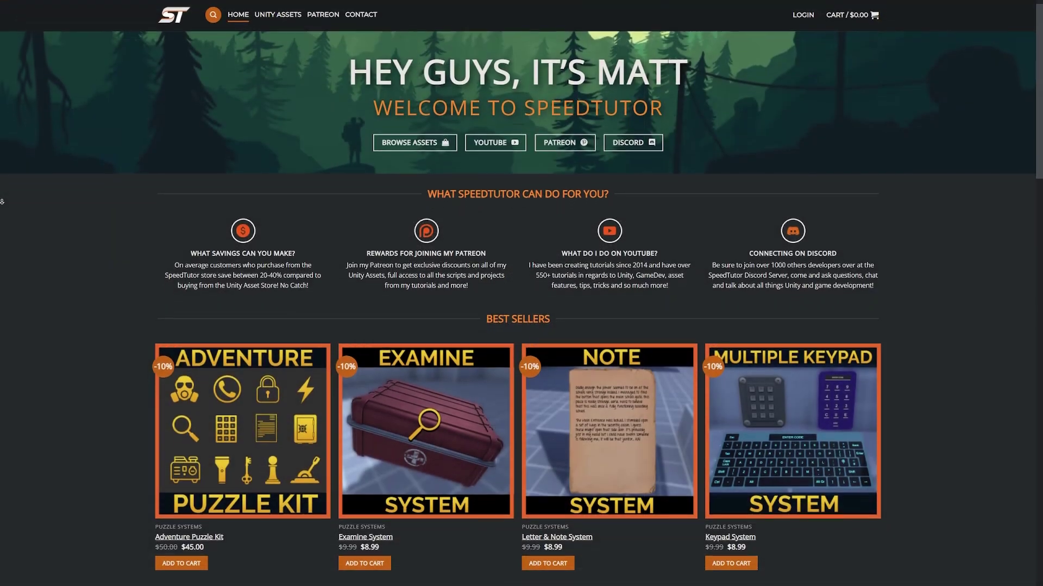
Scroll past Best Sellers to Unity Assets – Puzzle Systems, showing Safe System and Padlock System.
scroll(2, 207, down, 2)
scroll(2, 207, down, 4)
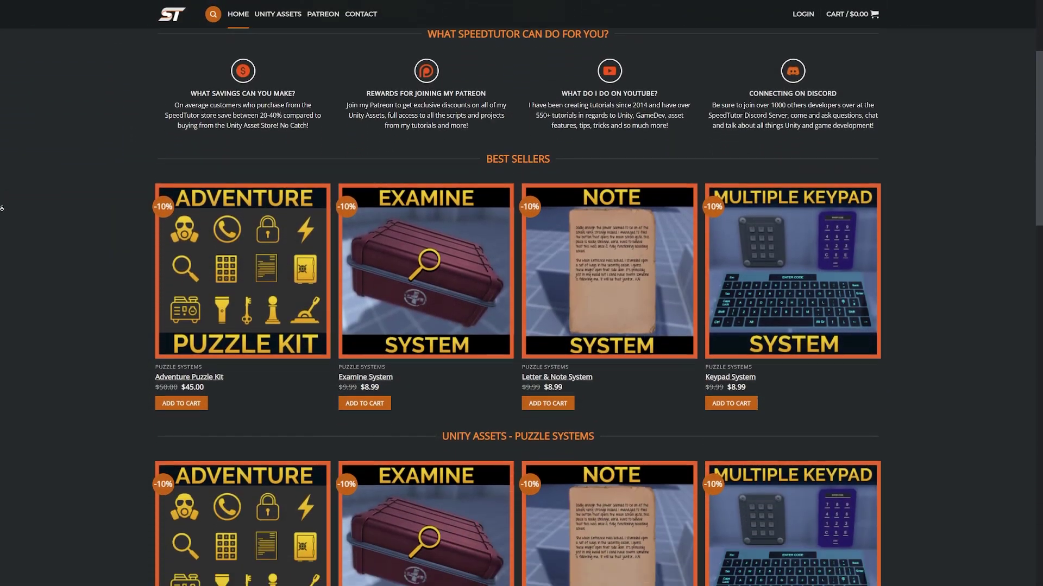
scroll(2, 208, down, 4)
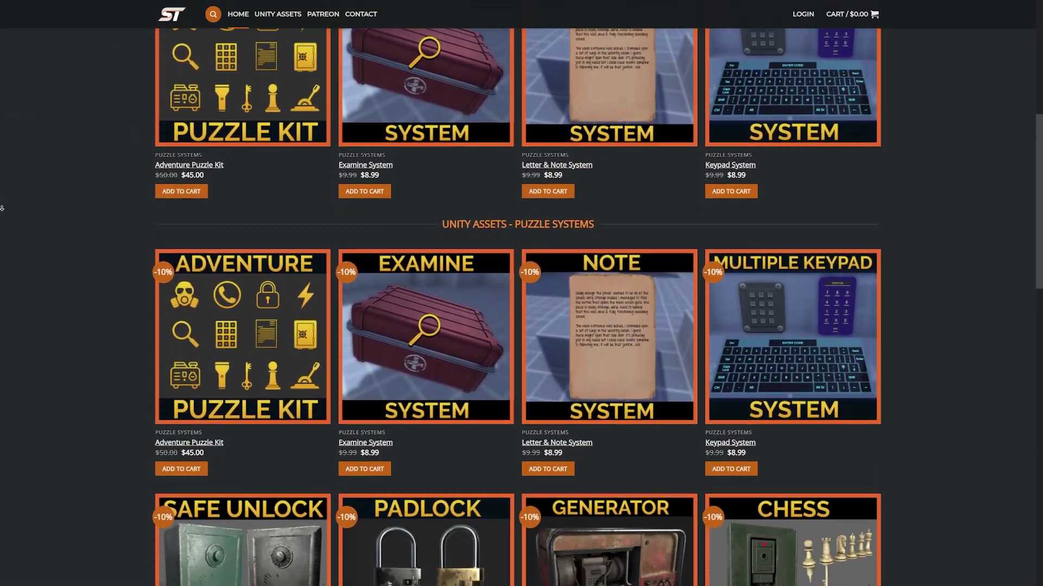
scroll(2, 208, down, 4)
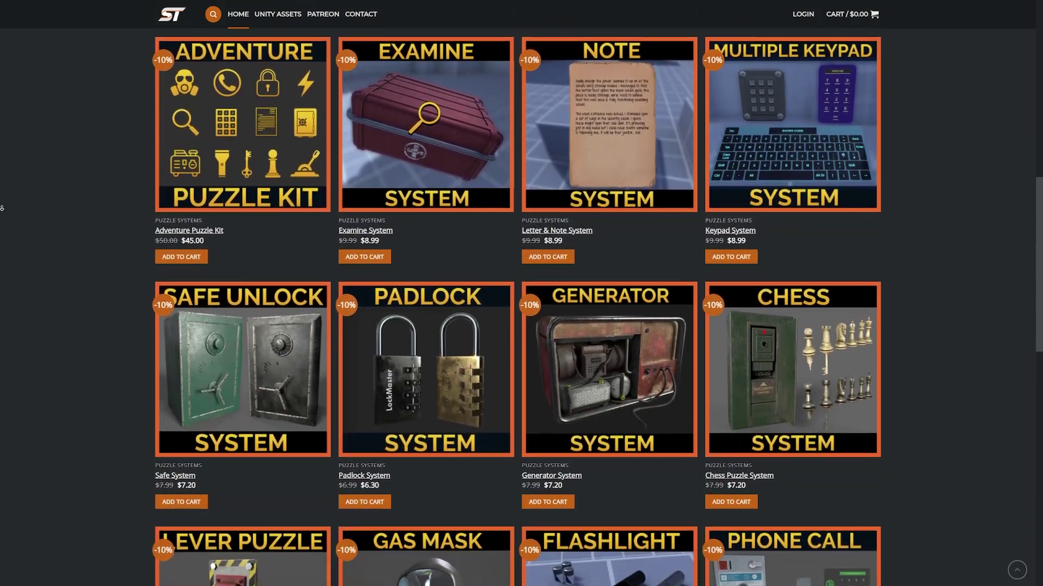